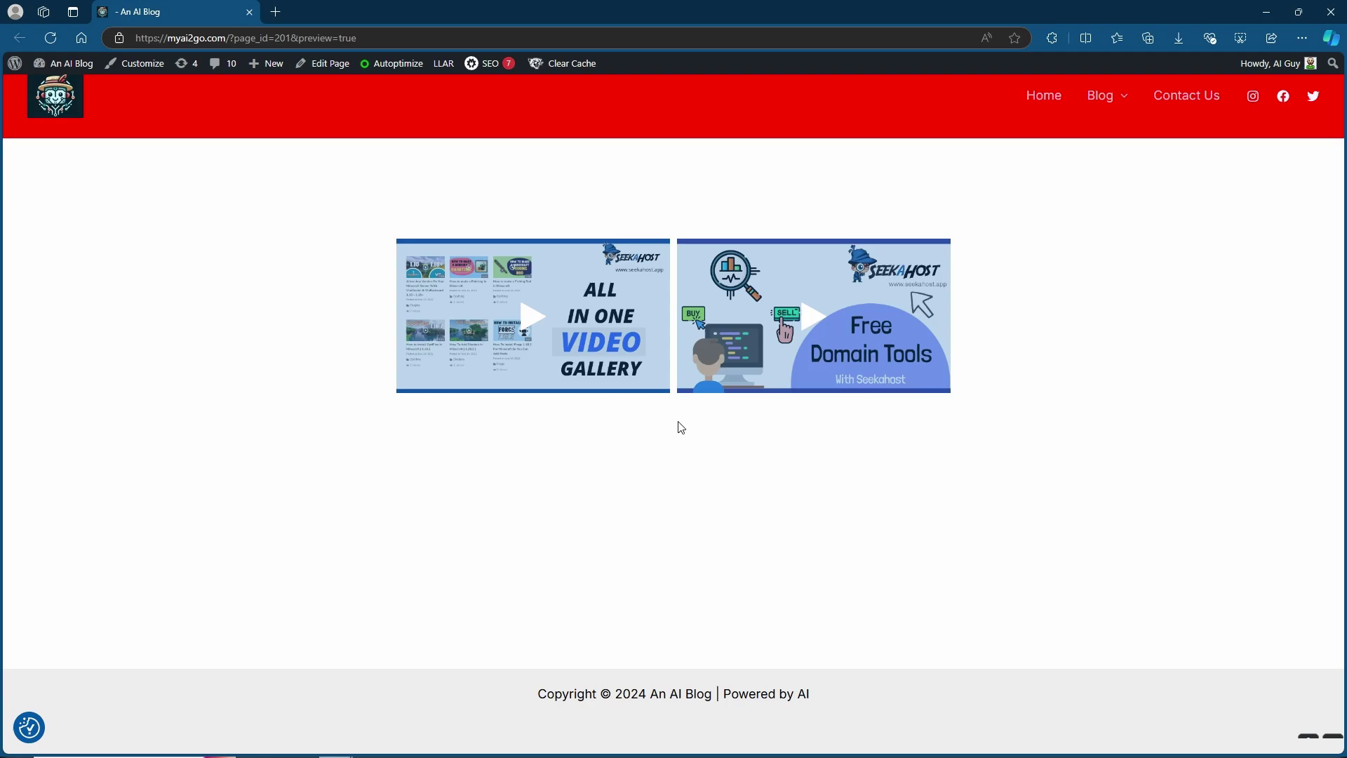
- Open the first video thumbnail's lightbox popup on the previewed gallery page
left_click(543, 330)
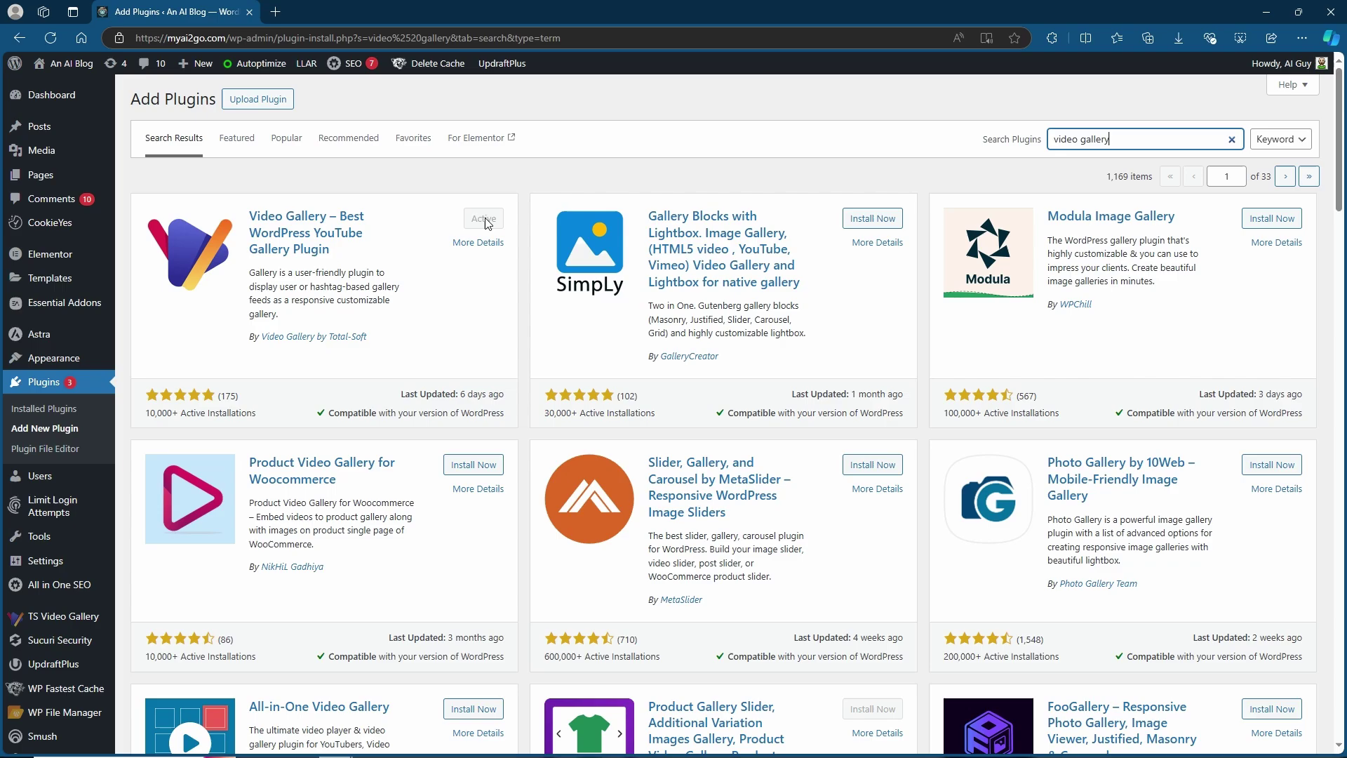
- Go to TS Video Gallery's All Galleries list from the admin sidebar
scroll(281, 351, "down", 2)
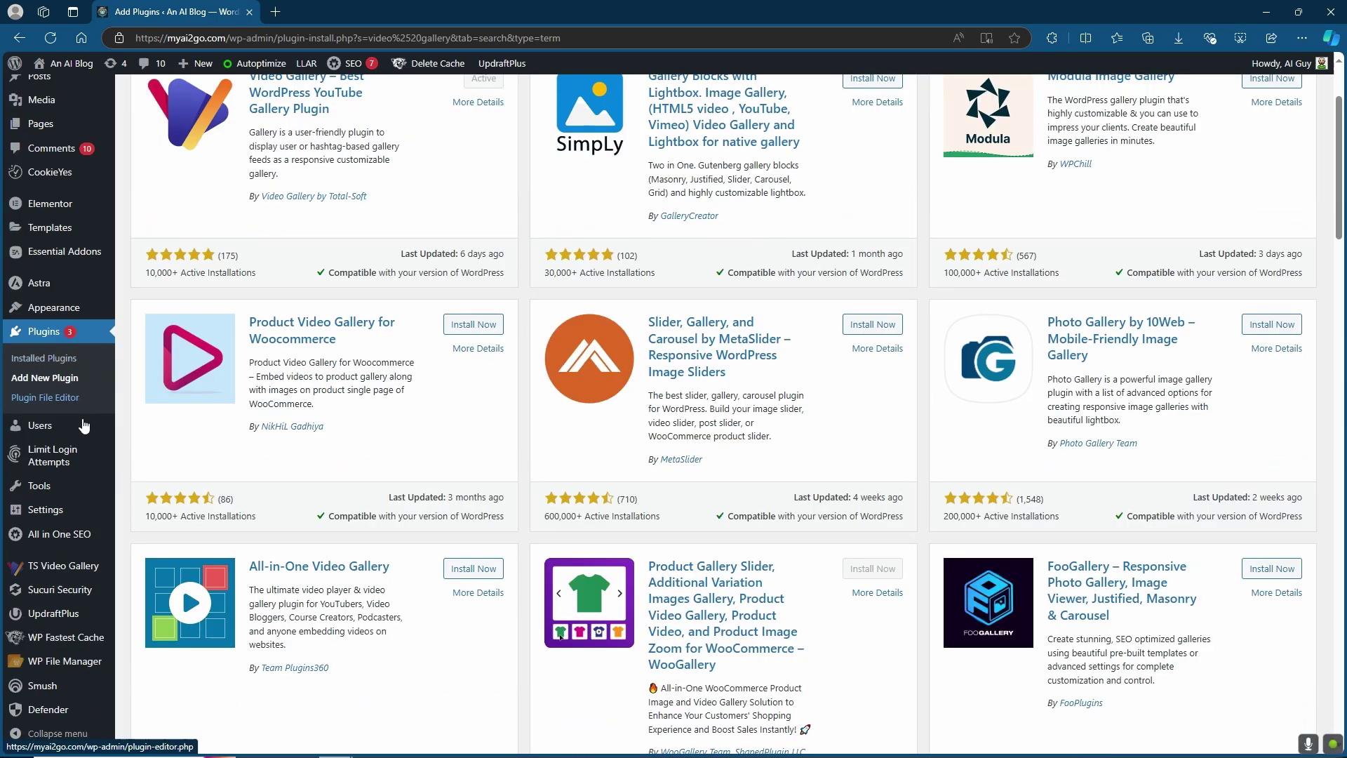
mouse_move(60, 575)
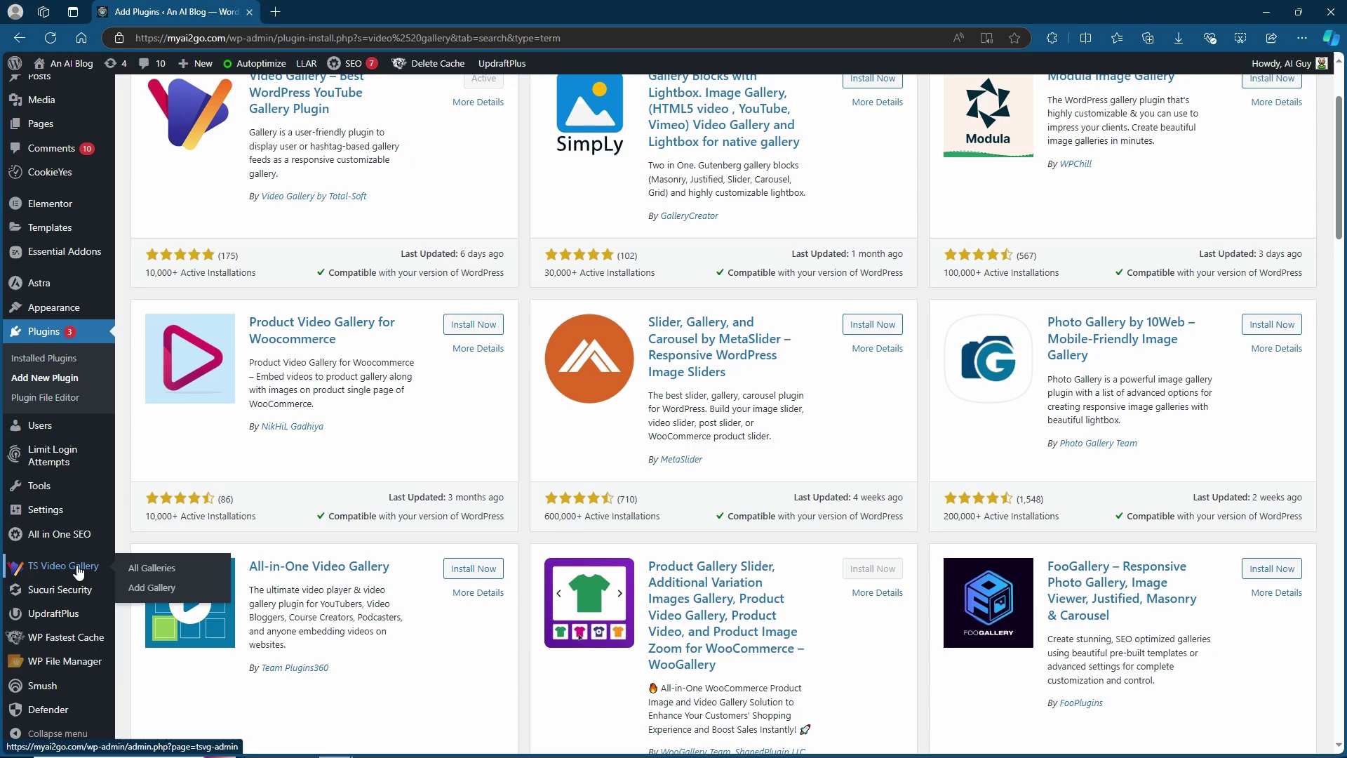
left_click(159, 572)
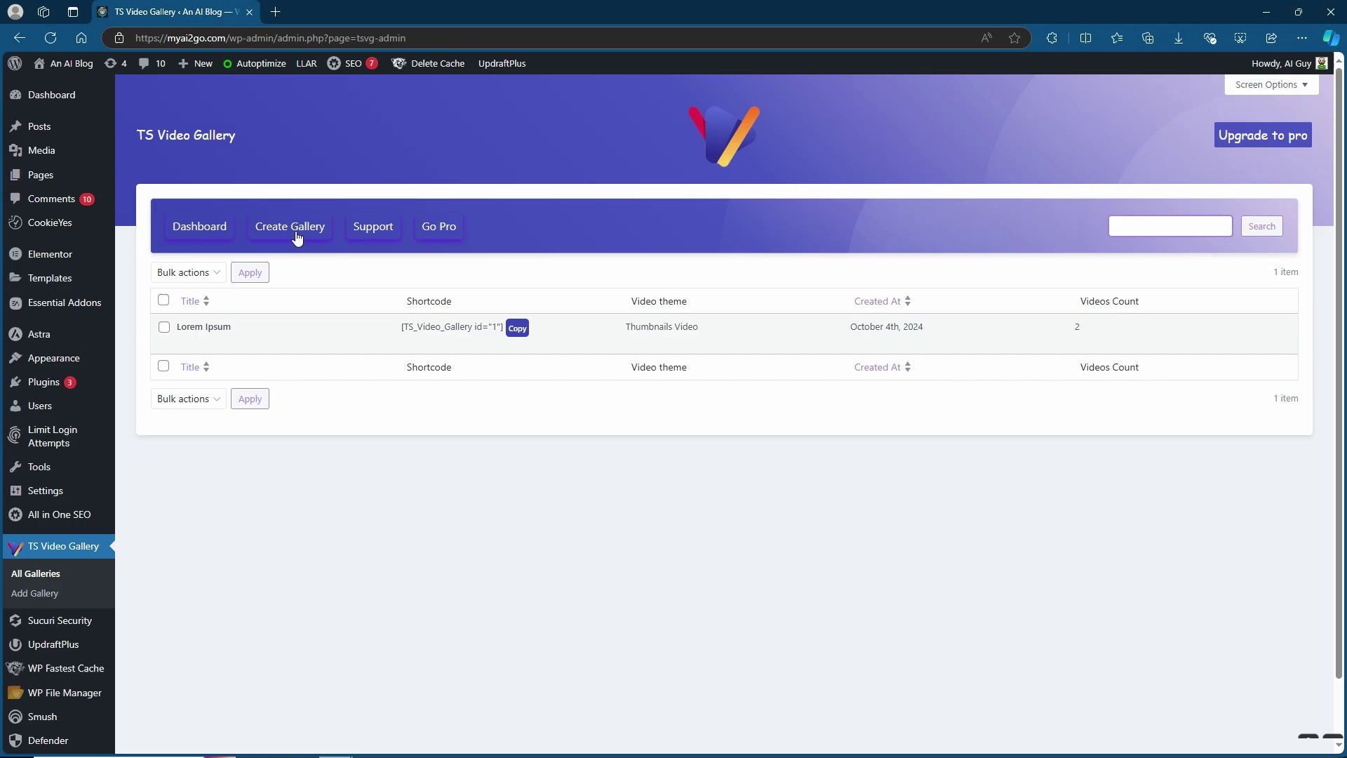
- Create a new video gallery based on the Content Popup theme
left_click(296, 237)
scroll(702, 341, "down", 3)
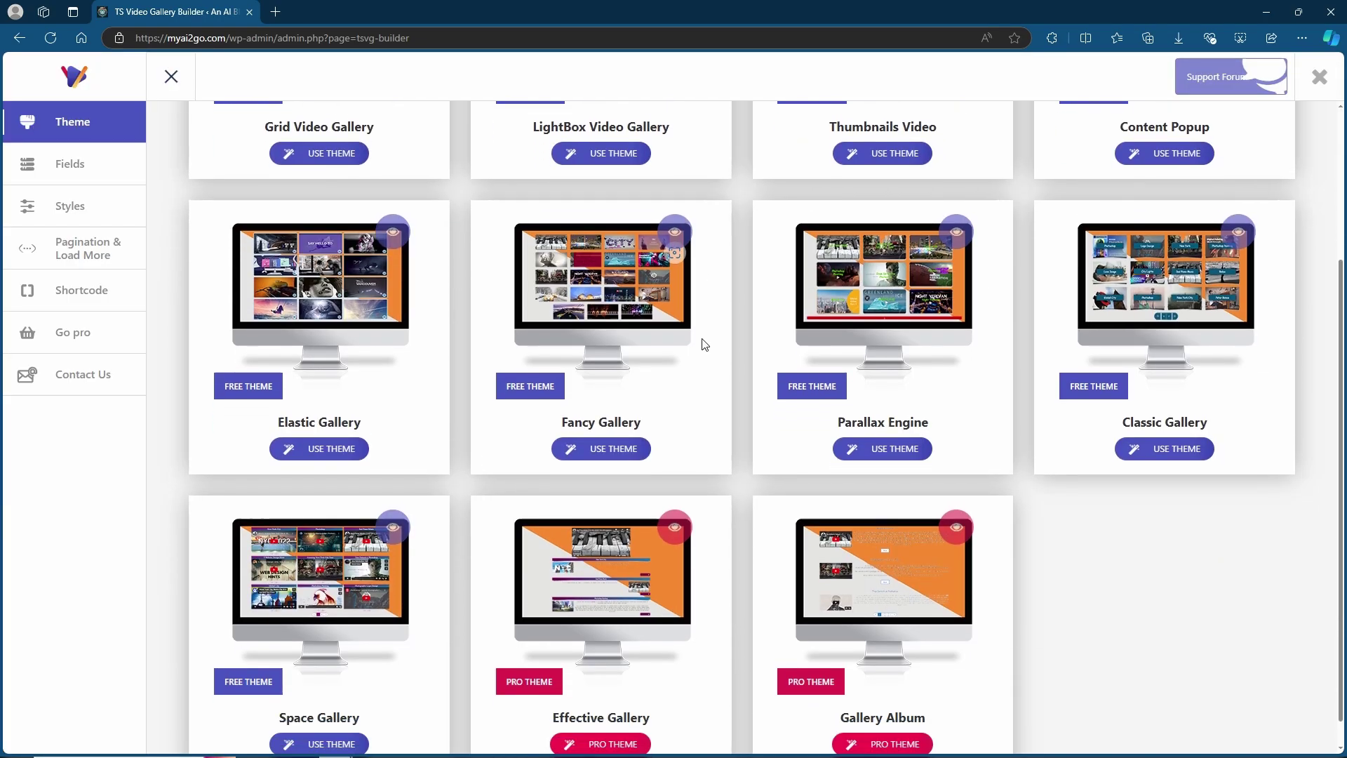
scroll(704, 344, "up", 3)
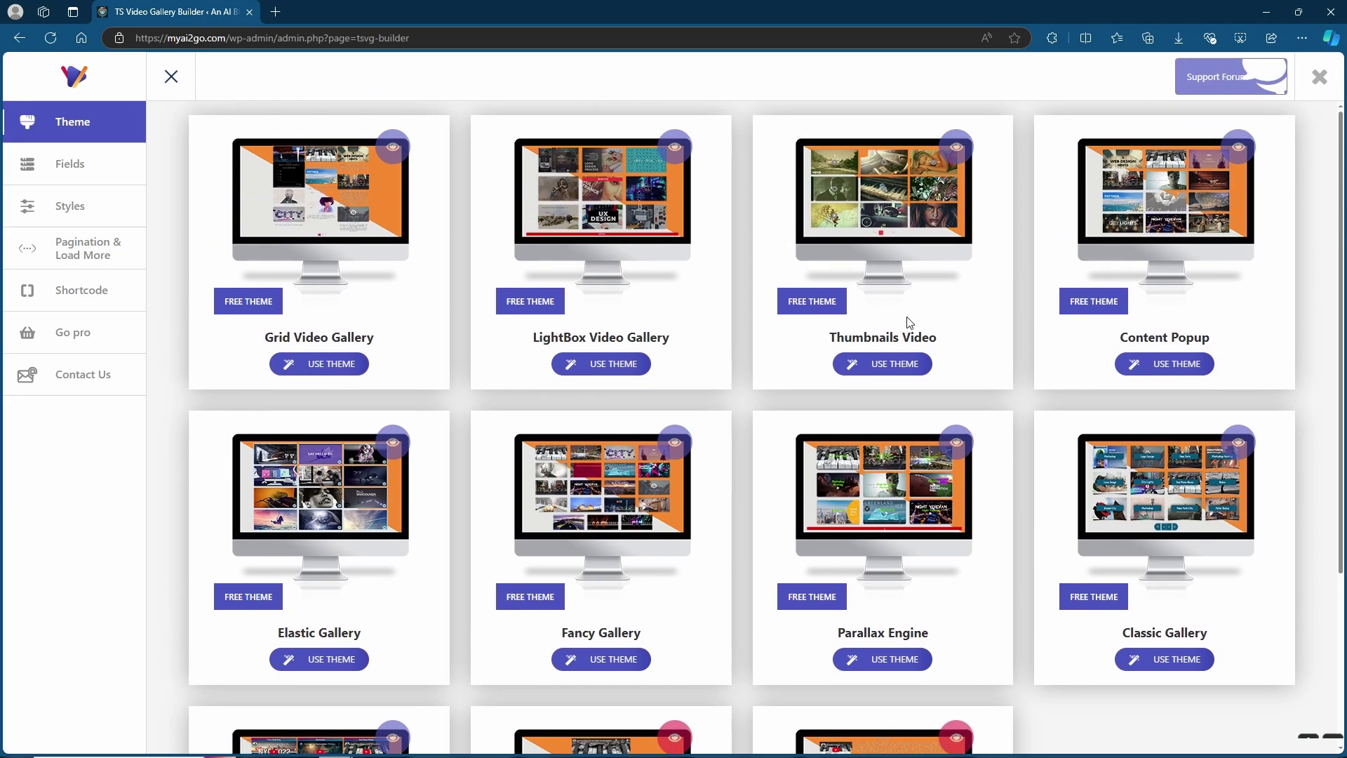
left_click(1151, 363)
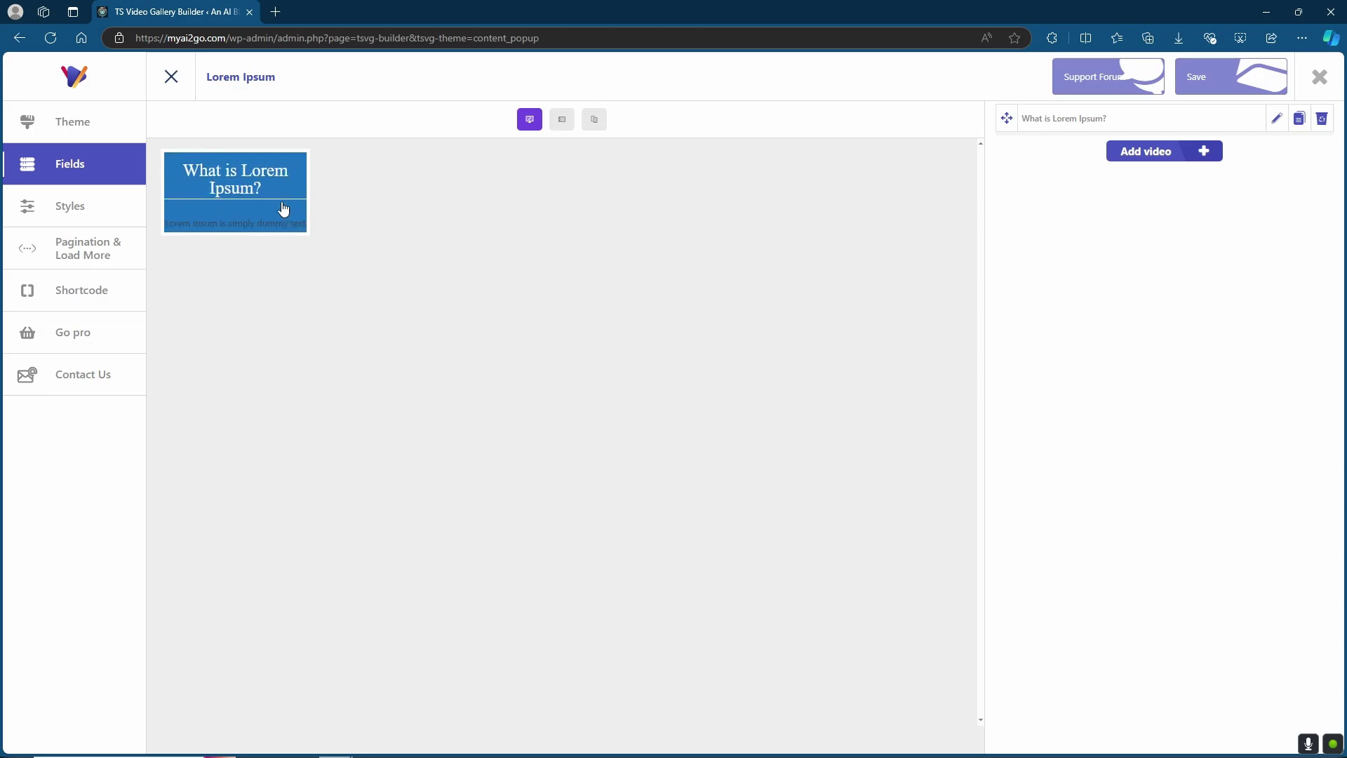
- Edit the 'What is Lorem Ipsum?' item and copy the Sucuri Security Plugin Review YouTube URL
left_click(1276, 121)
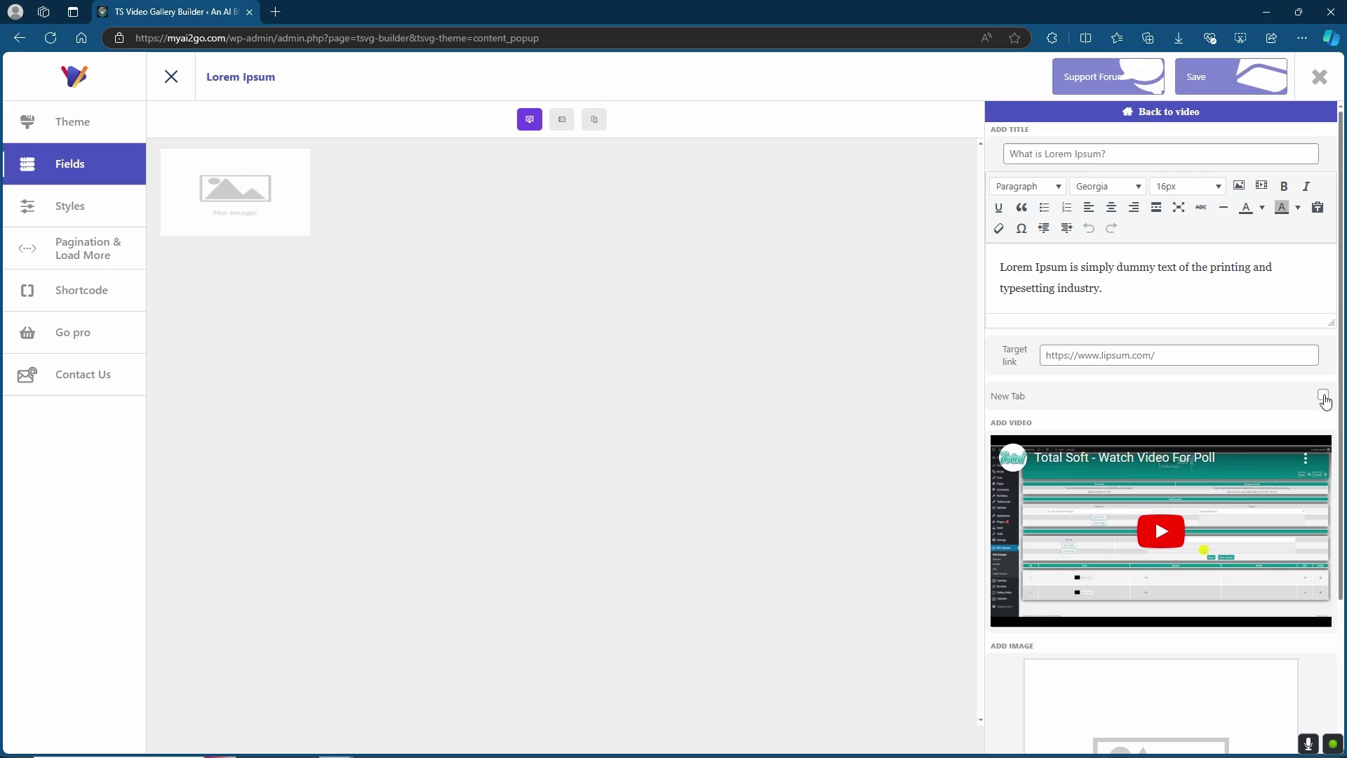
mouse_move(1177, 523)
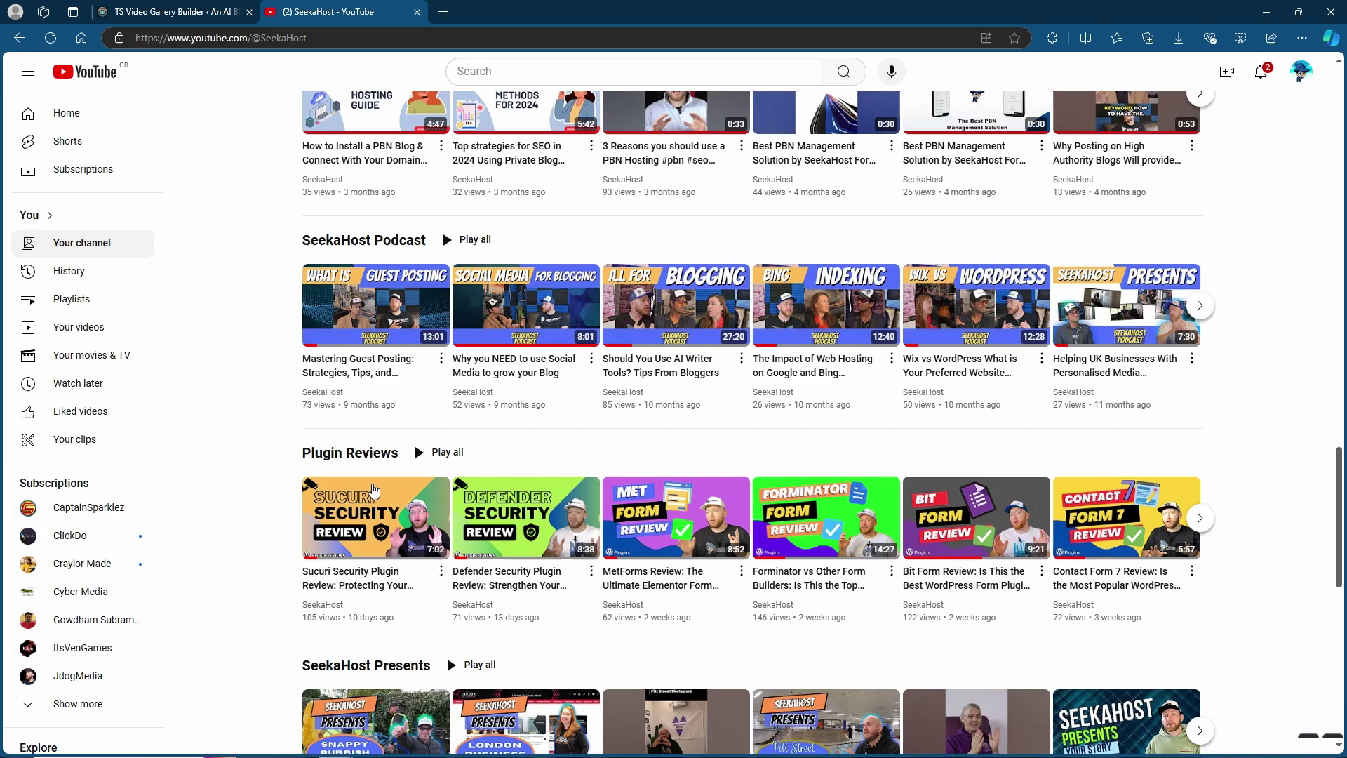
left_click(373, 489)
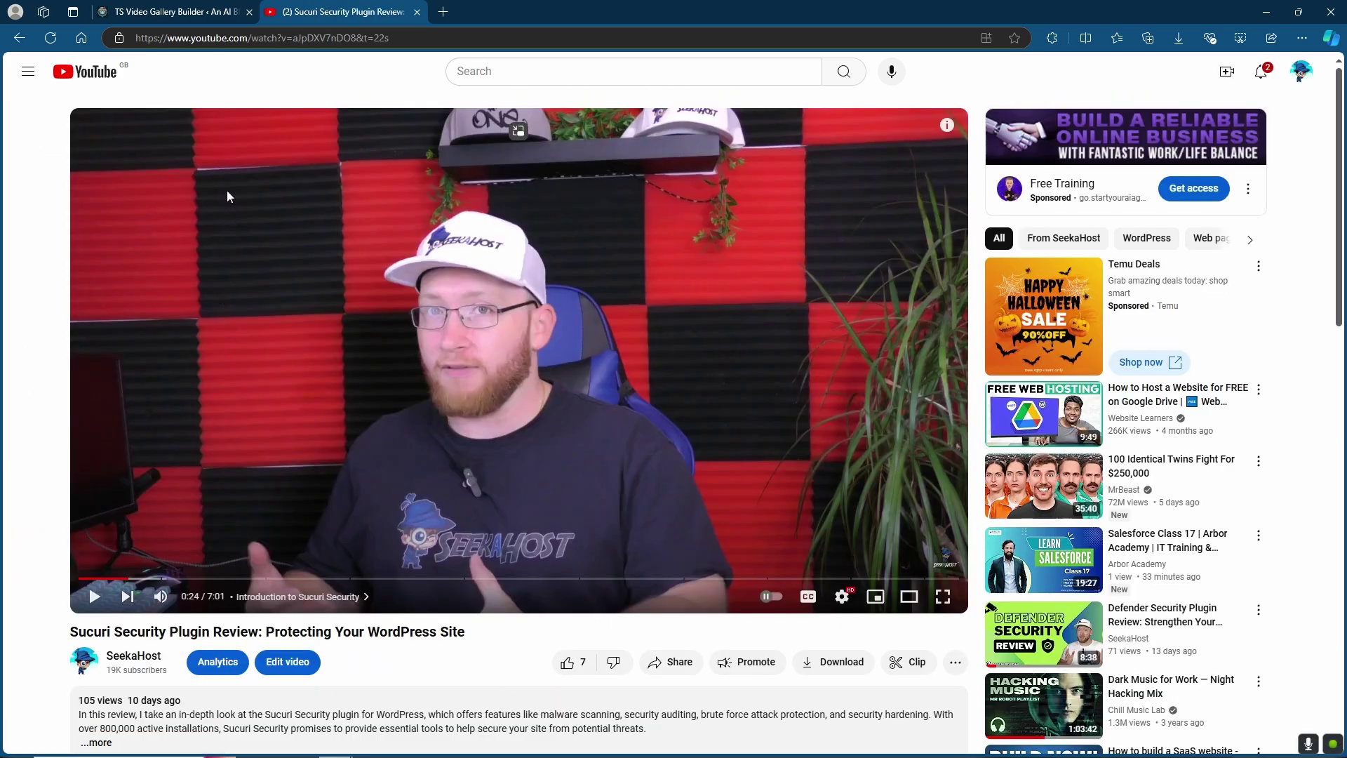
left_click(263, 36)
key("ctrl+c")
right_click(263, 37)
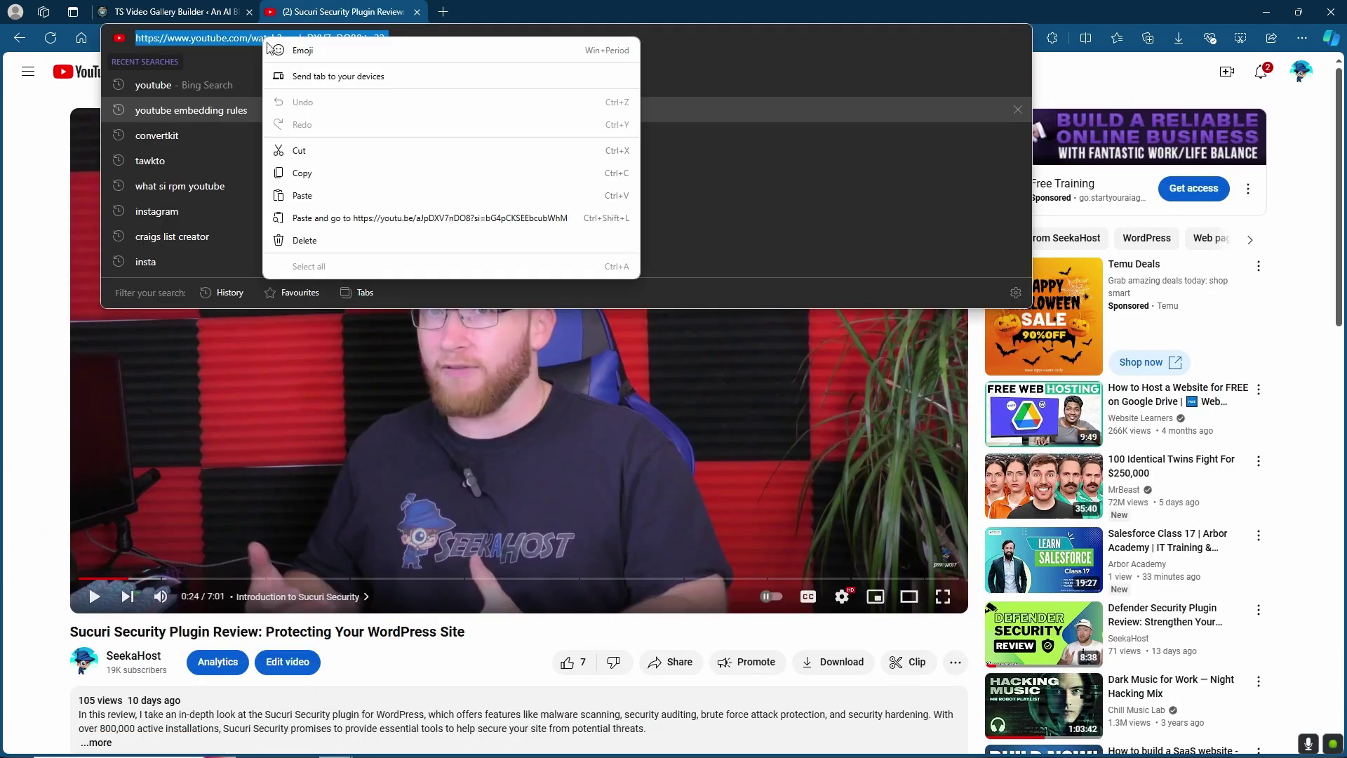
left_click(319, 170)
key("ctrl+shift+Tab")
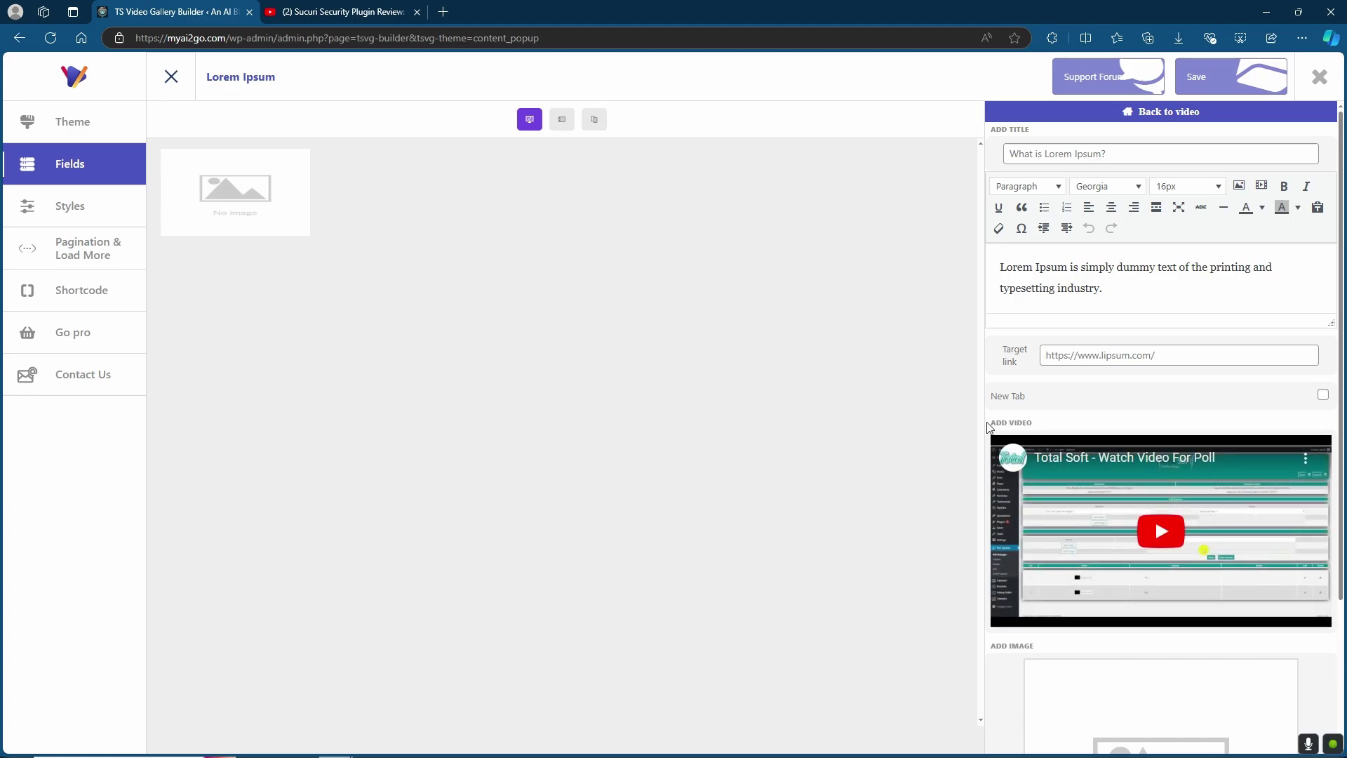
- Replace the item's video URL with the pasted Sucuri video link in Insert from URL
left_click(1161, 530)
double_click(283, 138)
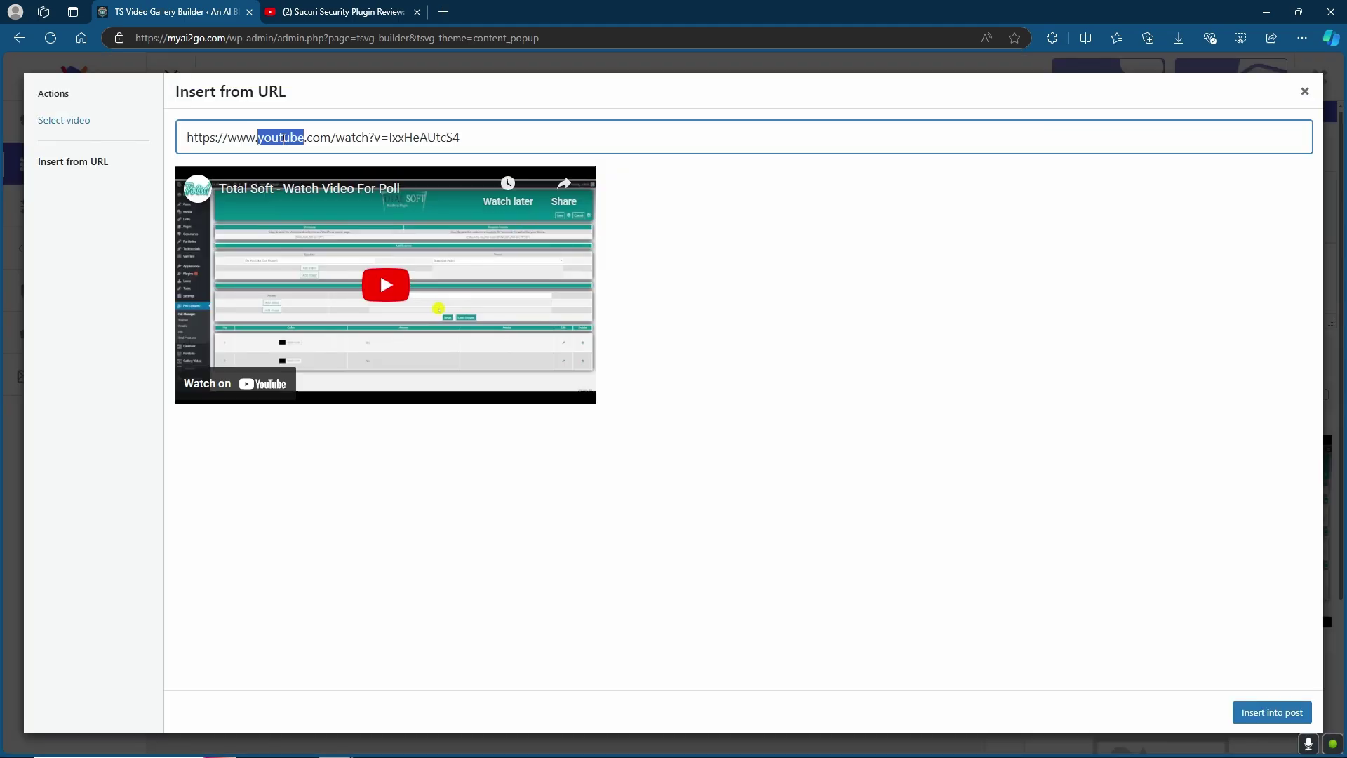
triple_click(283, 138)
right_click(283, 138)
left_click(337, 217)
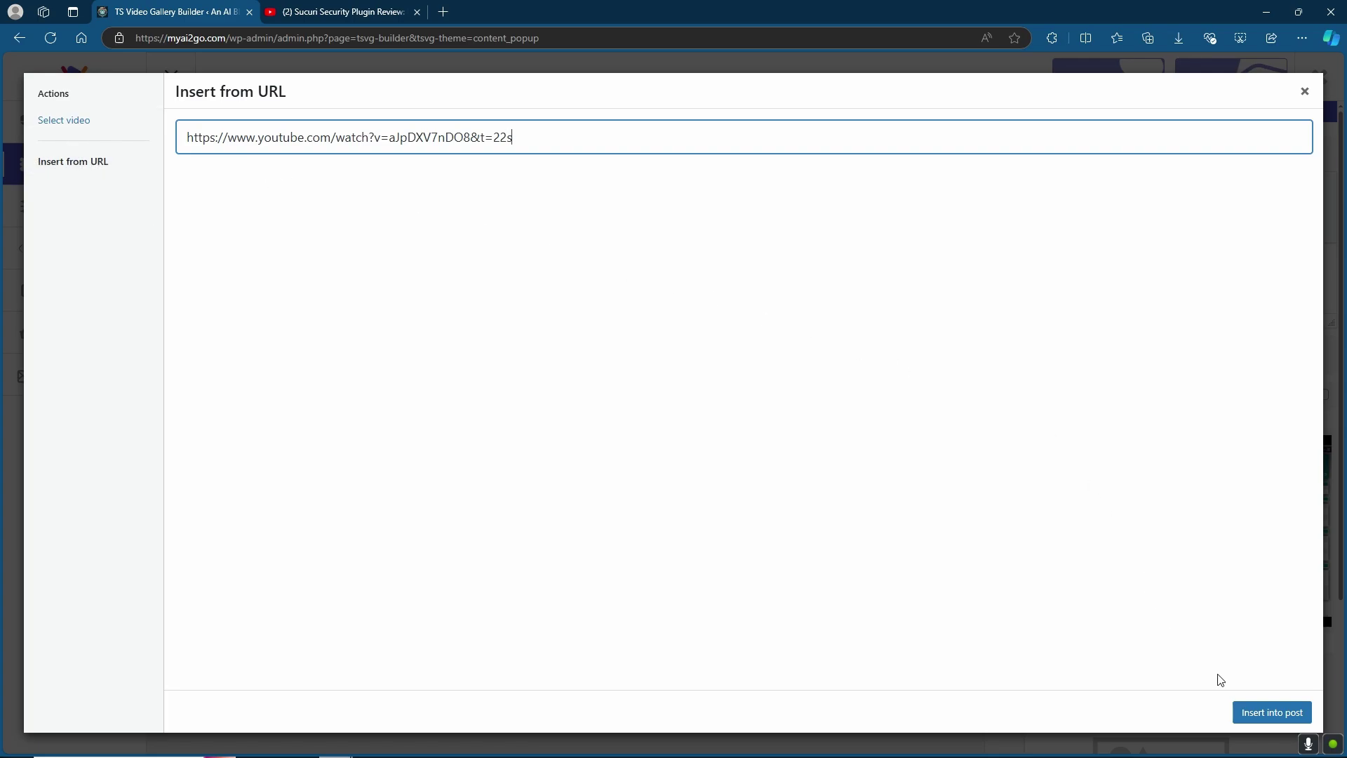
- Insert the Sucuri video into the item, keep its current thumbnail, and finish editing
left_click(1270, 714)
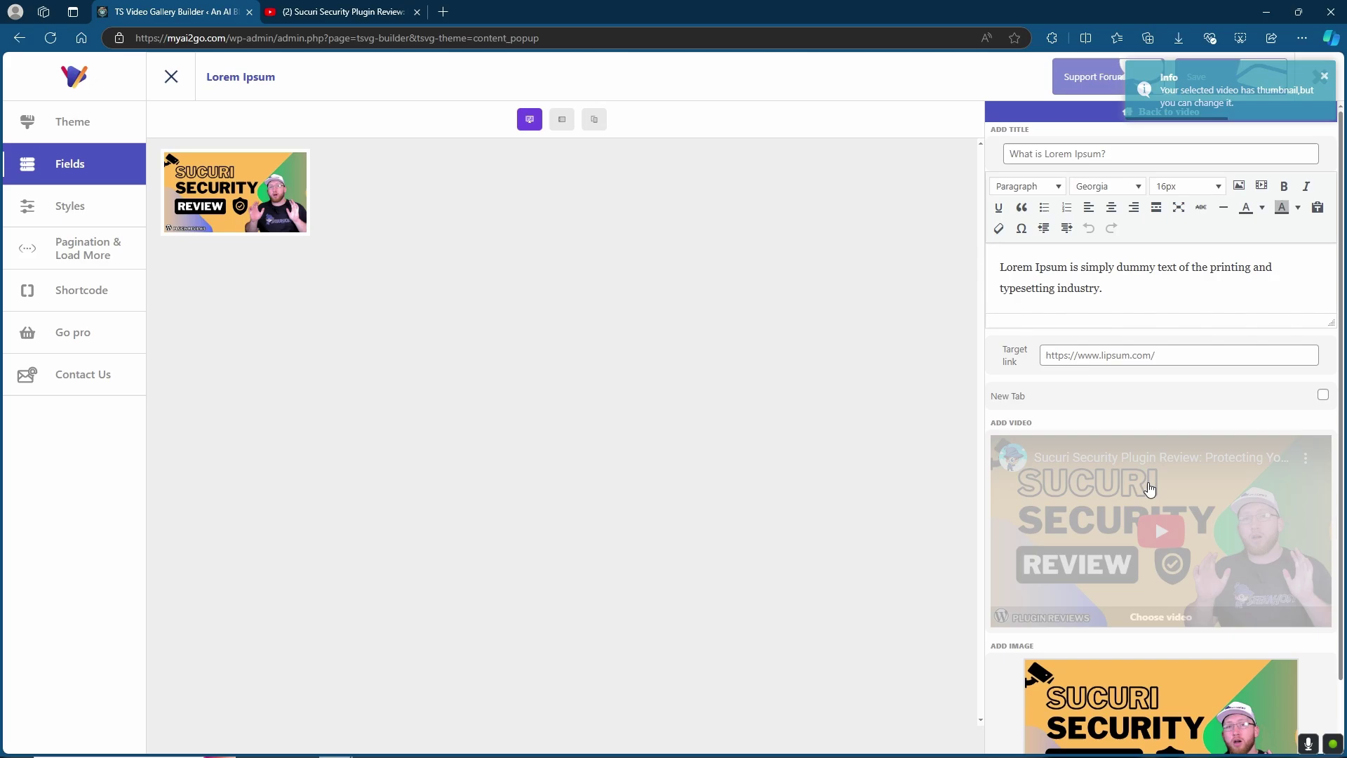
scroll(1134, 679, "down", 1)
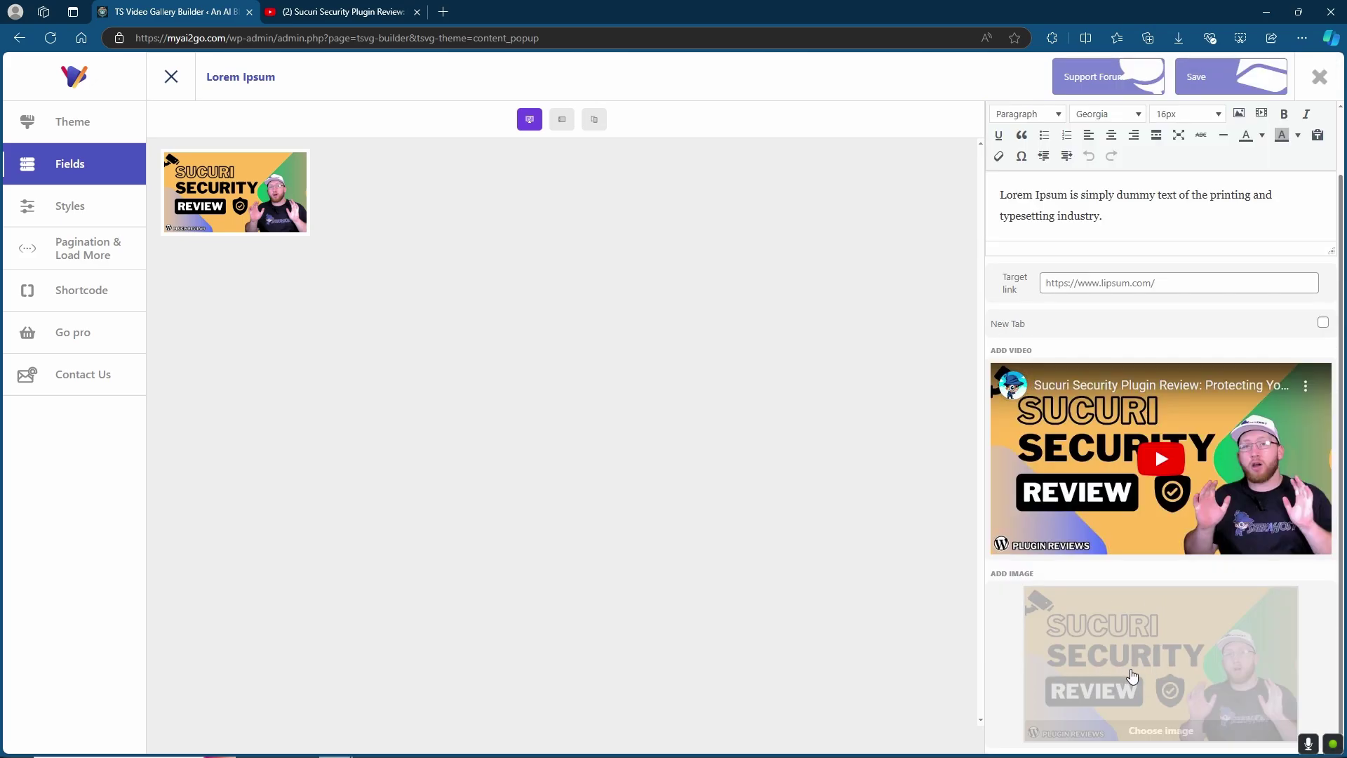
left_click(1113, 655)
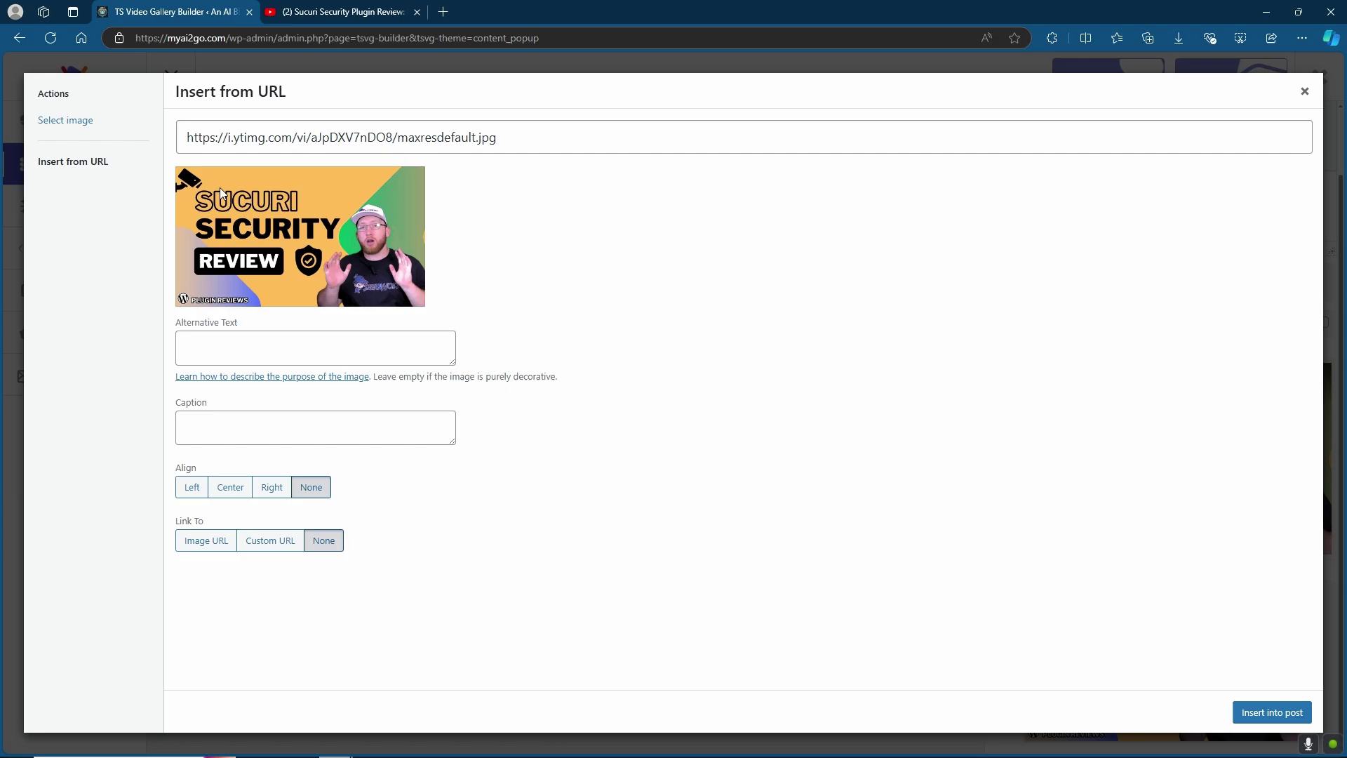
left_click(61, 127)
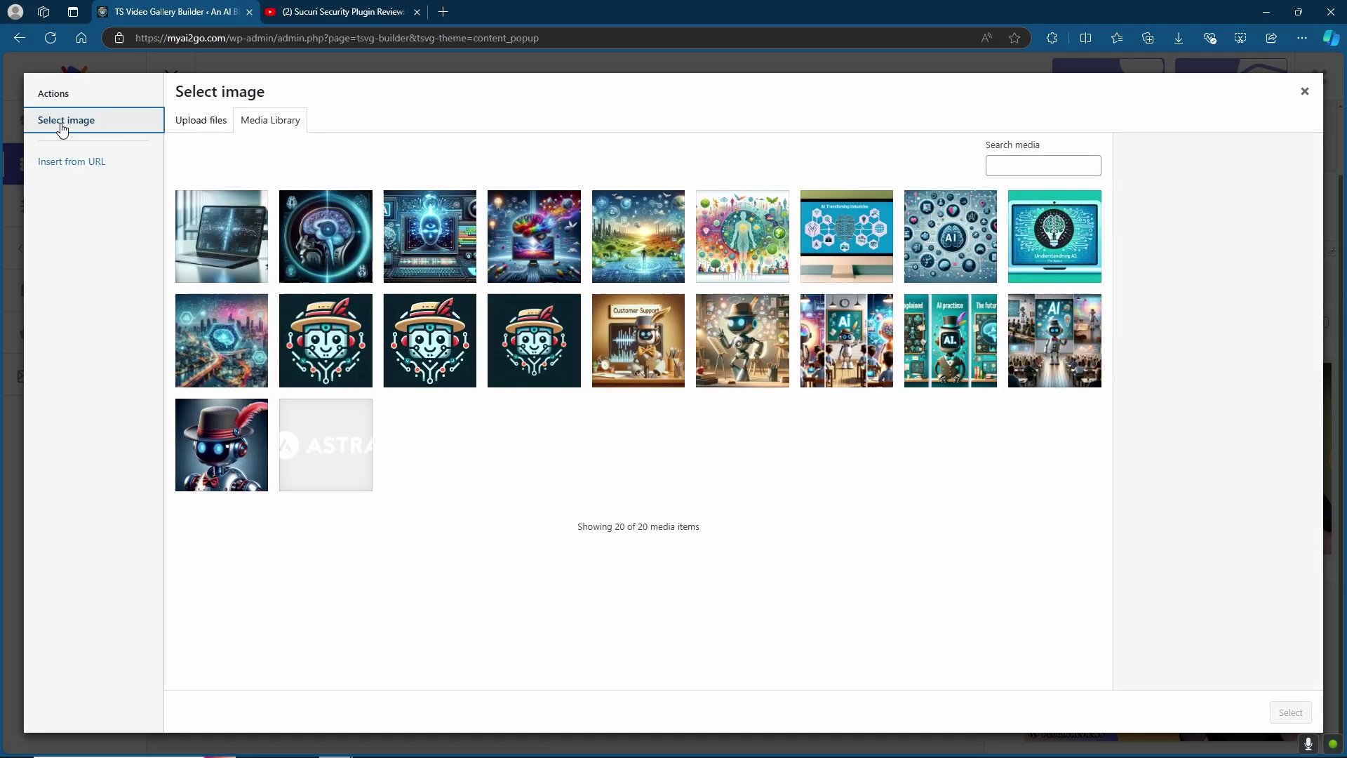
key("Escape")
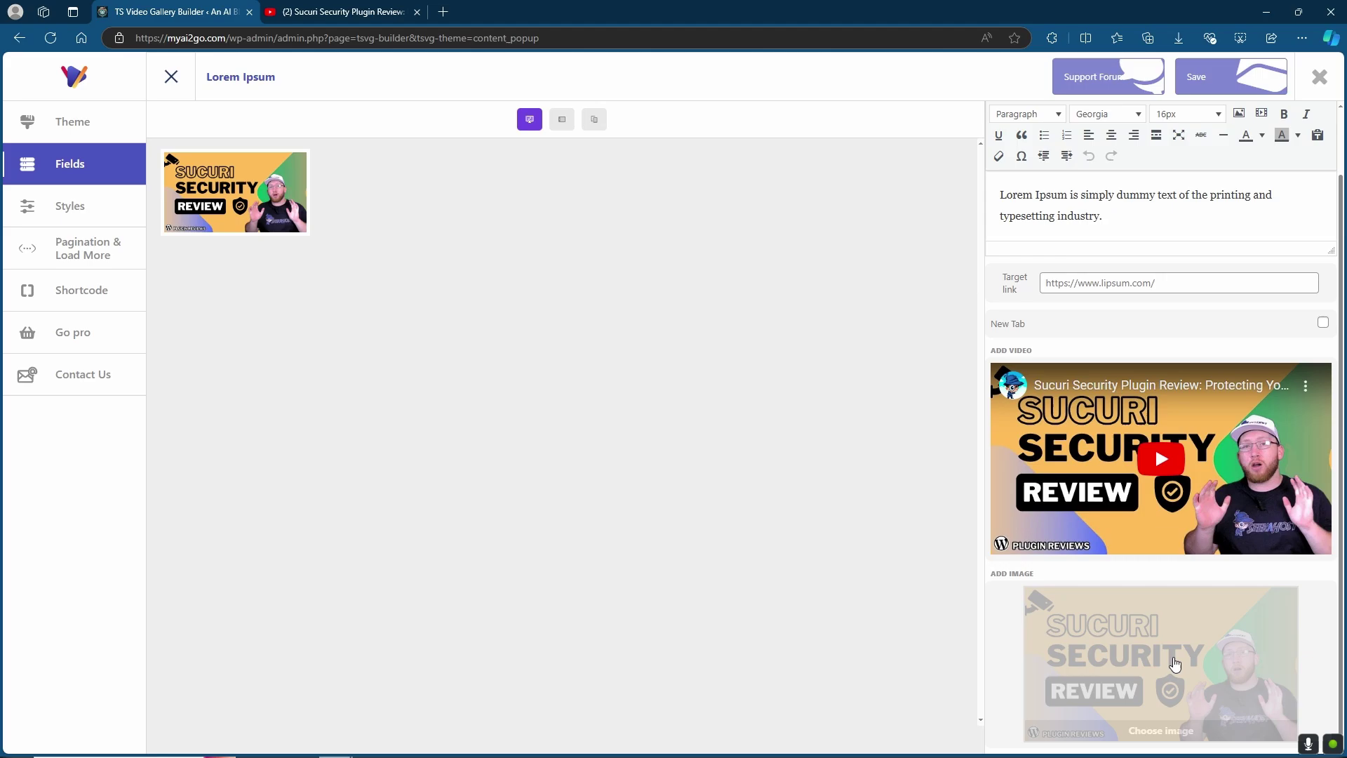
scroll(1173, 238, "up", 1)
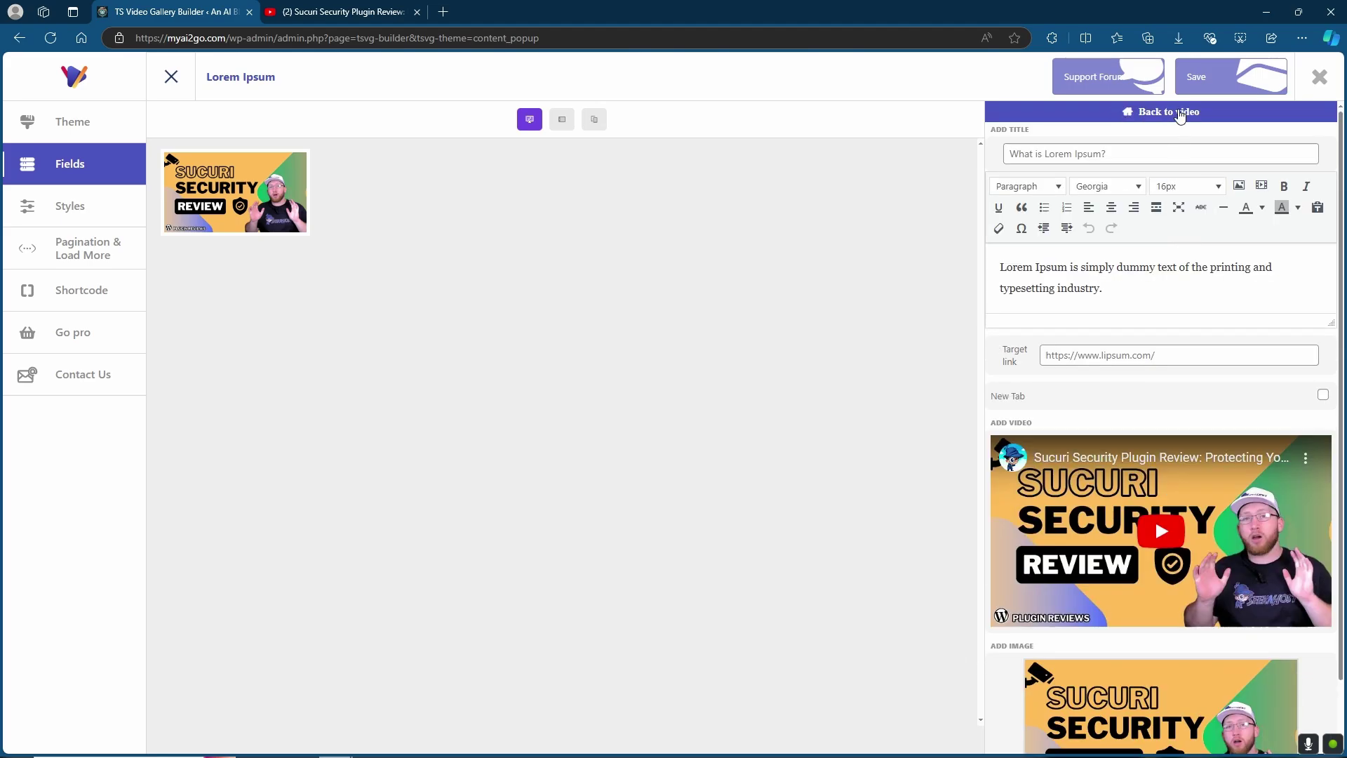
left_click(1181, 116)
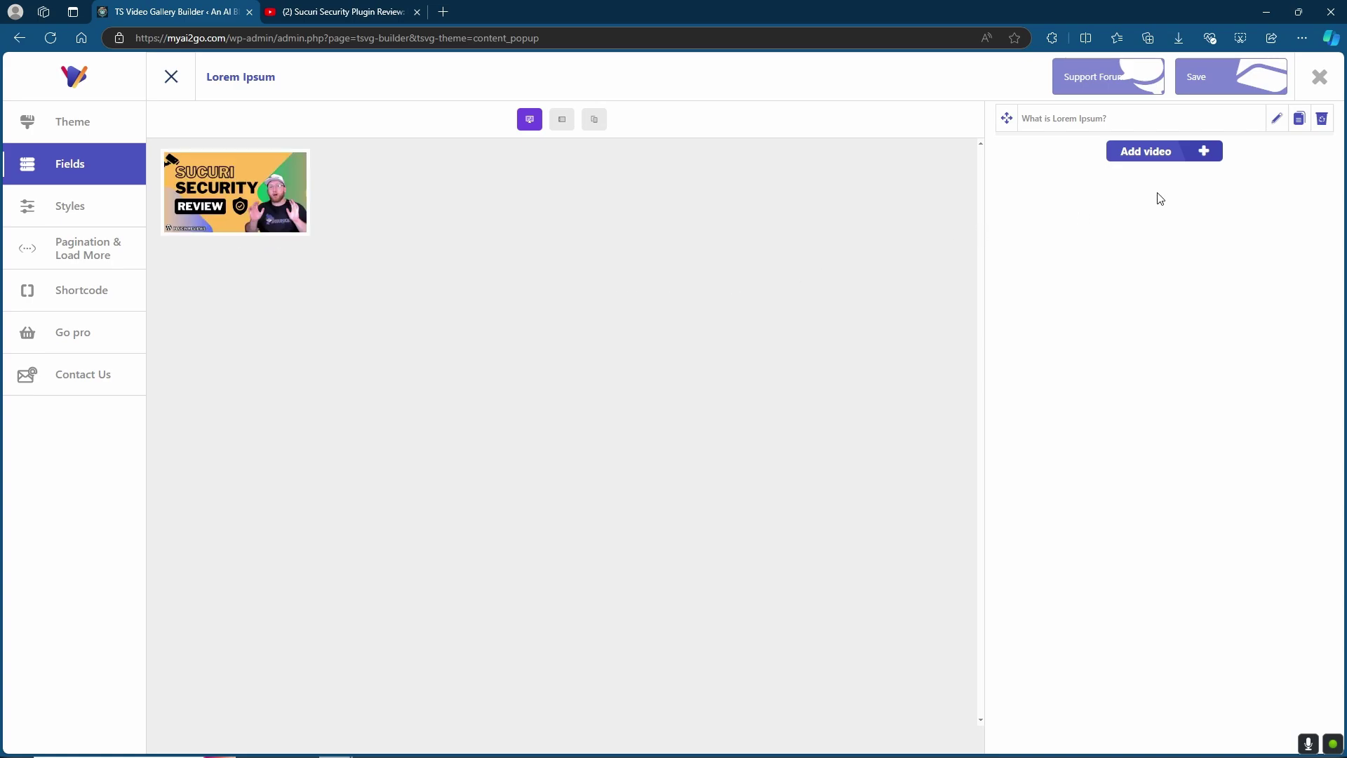
- Add a second 'New video' item and copy the Google Ads tutorial's YouTube URL
left_click(1172, 160)
left_click(1275, 149)
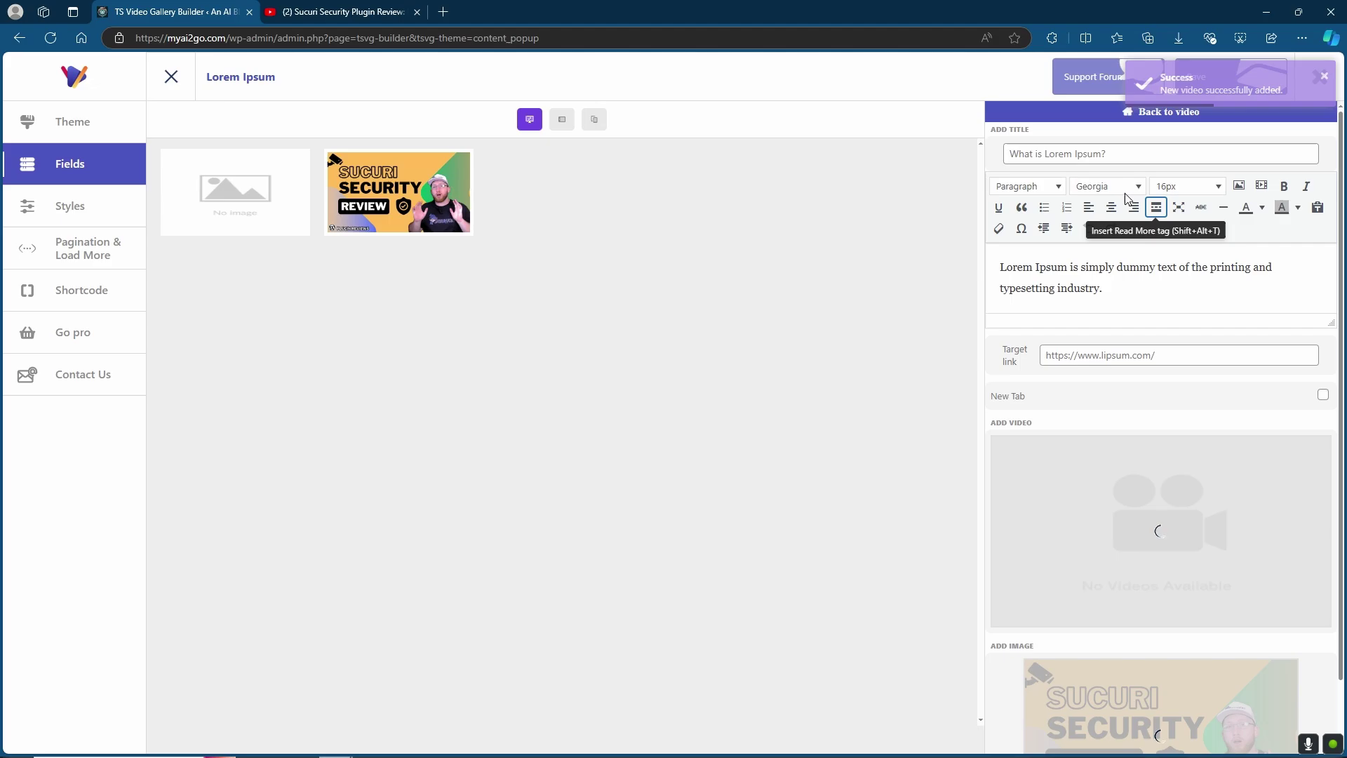
left_click(337, 12)
left_click(132, 653)
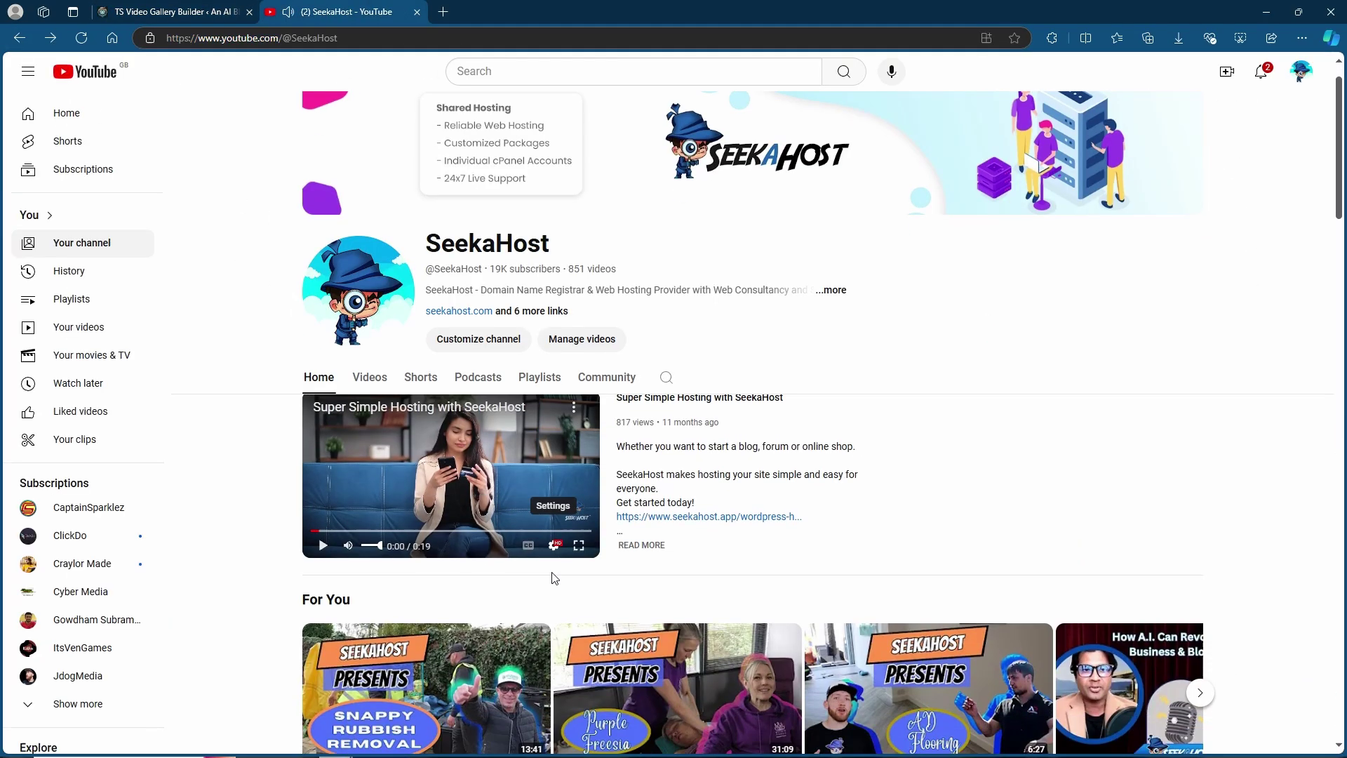
scroll(691, 406, "down", 7)
left_click(691, 406)
right_click(256, 38)
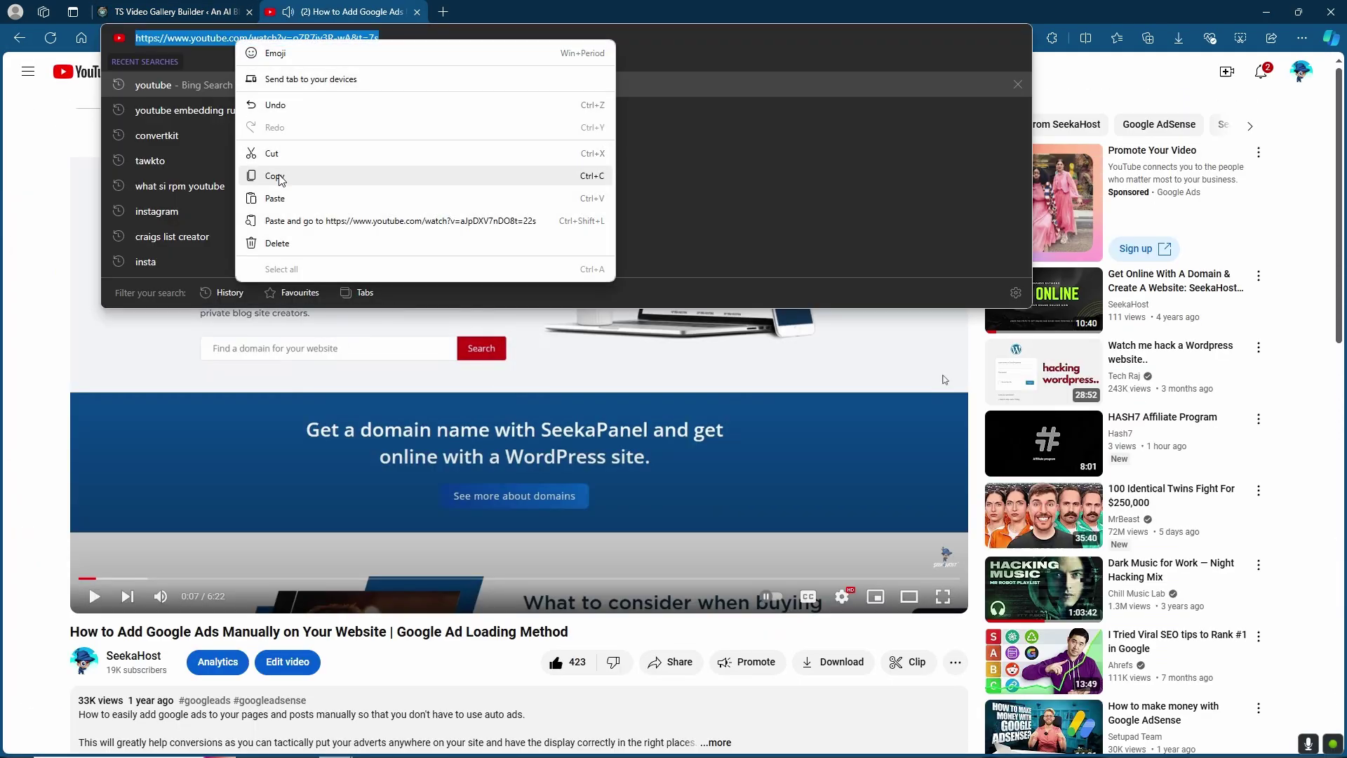
left_click(302, 174)
left_click(172, 12)
- Fill the empty New video entry with the pasted Google Ads video link
left_click(235, 192)
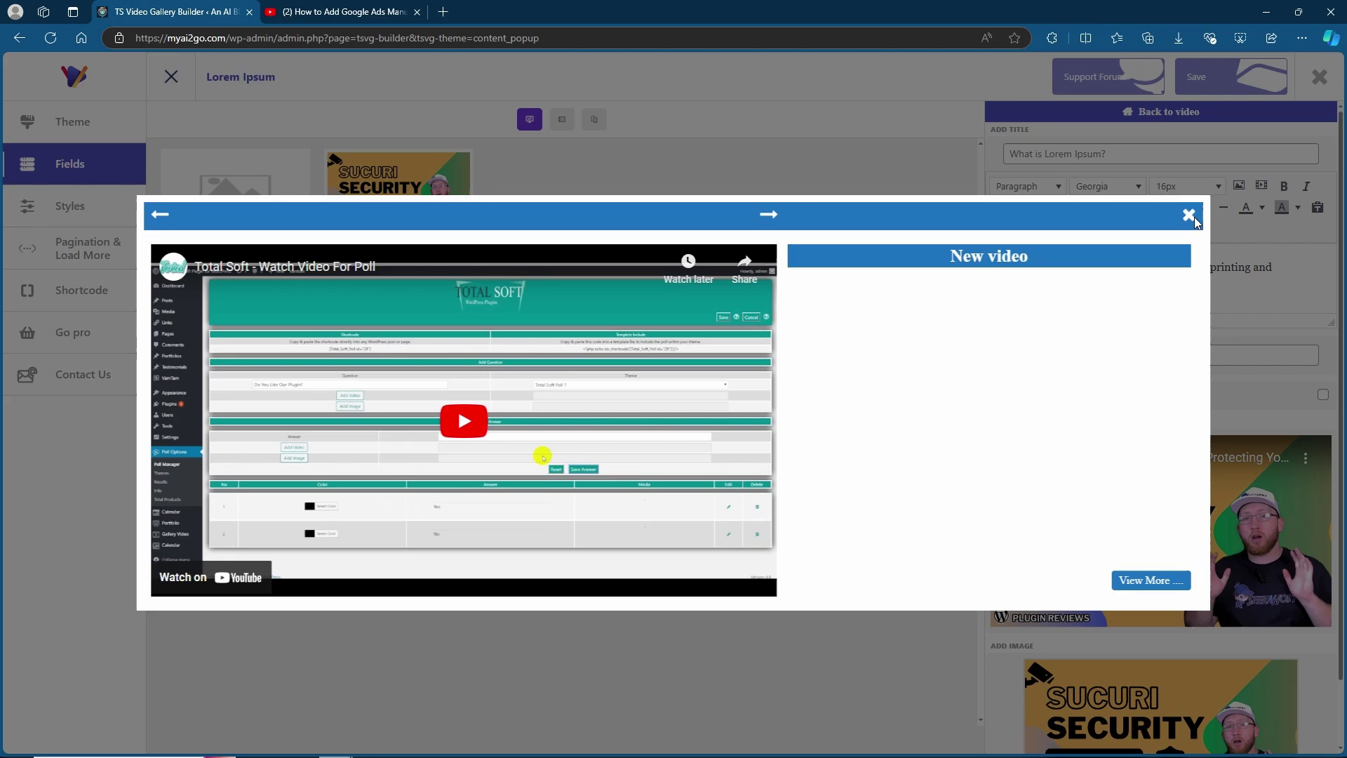
left_click(1190, 216)
left_click(1256, 112)
left_click(1276, 118)
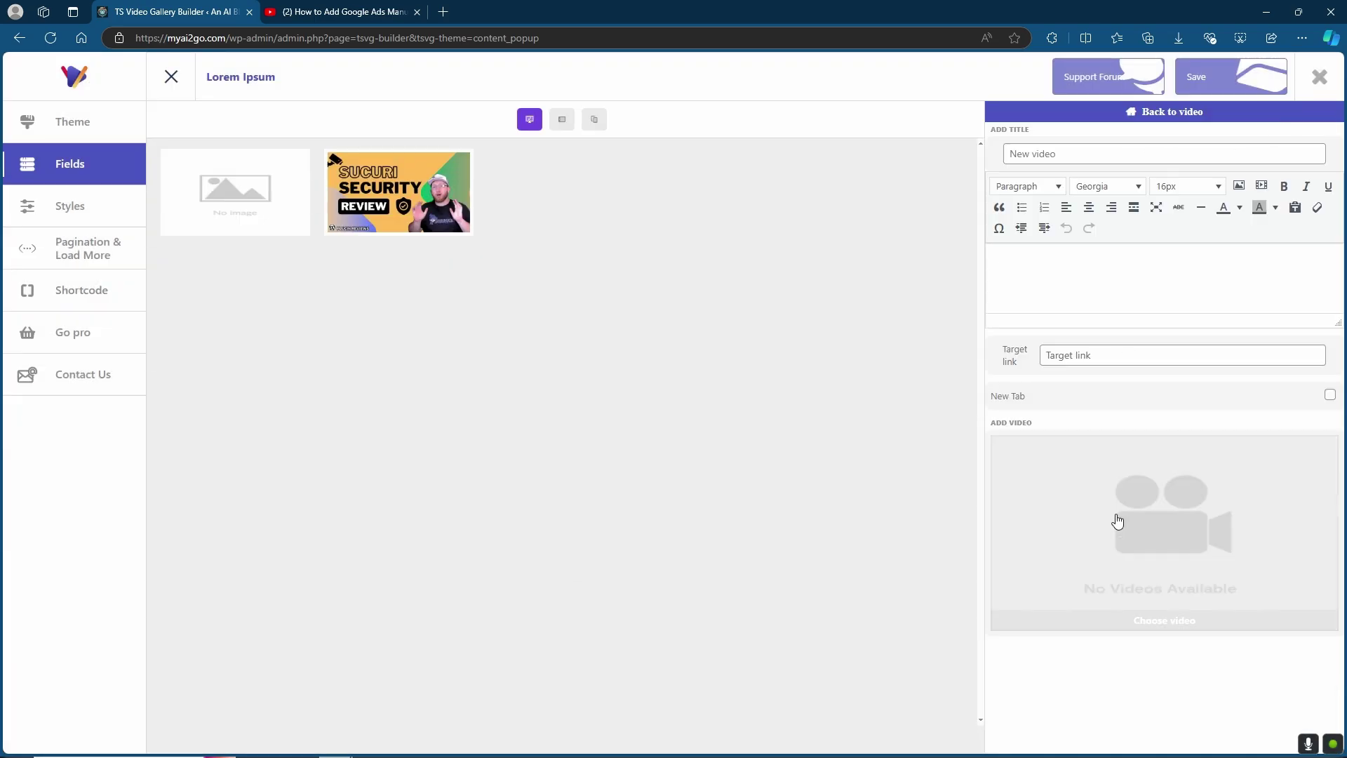
left_click(1118, 523)
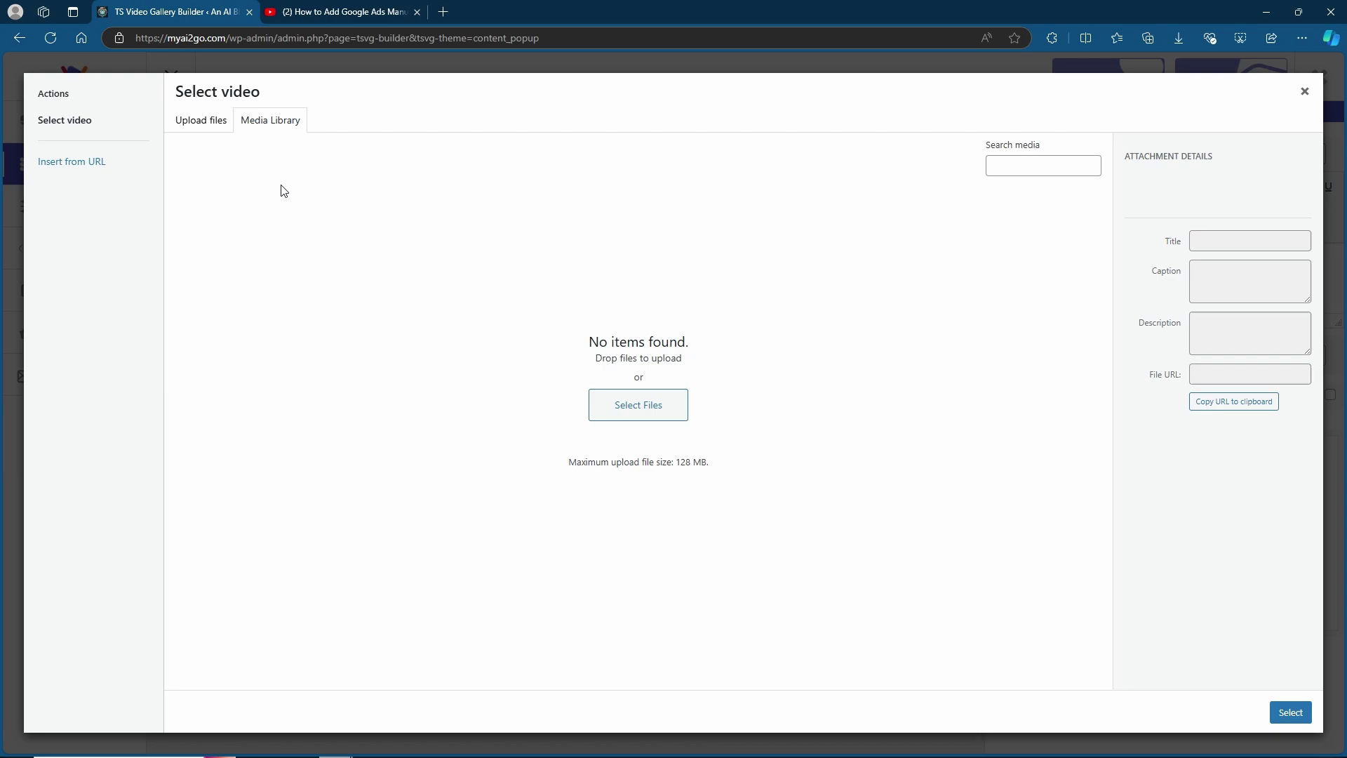
left_click(63, 169)
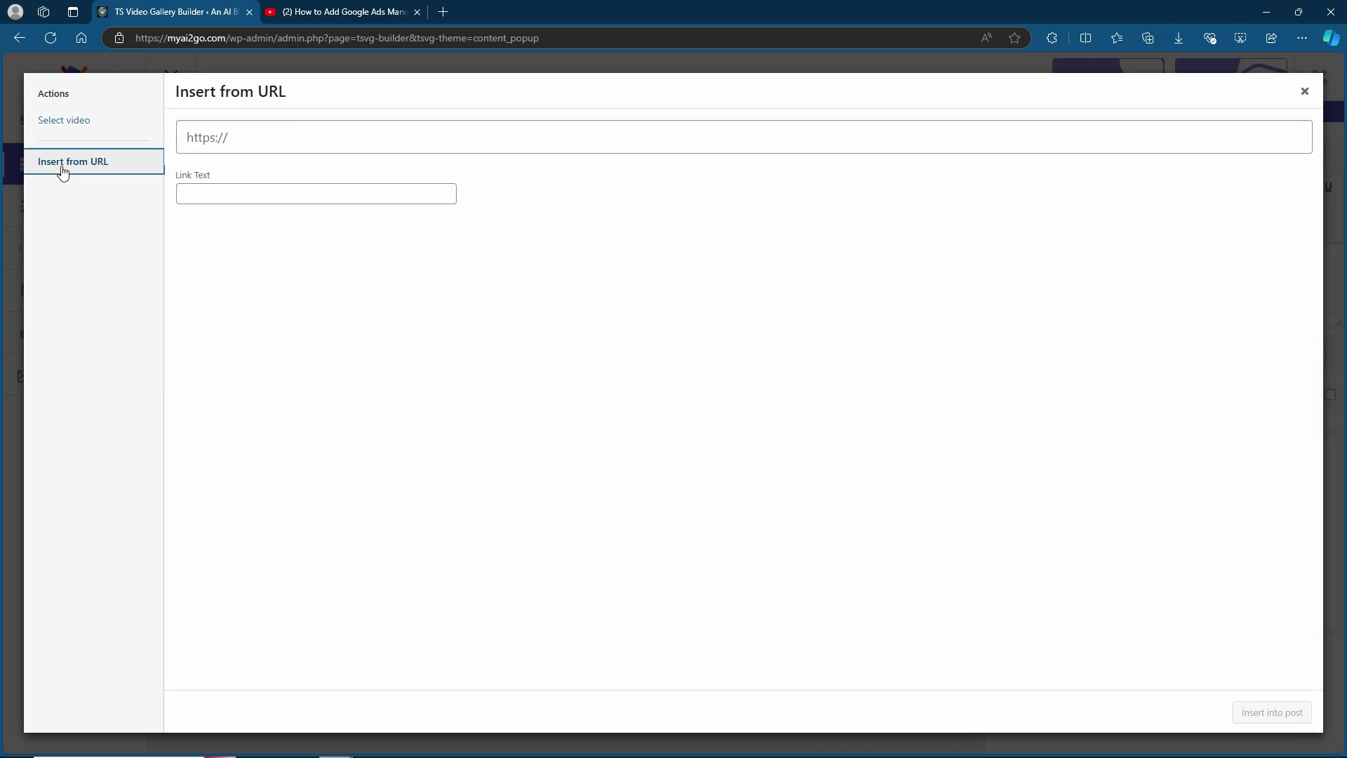
right_click(241, 138)
left_click(291, 246)
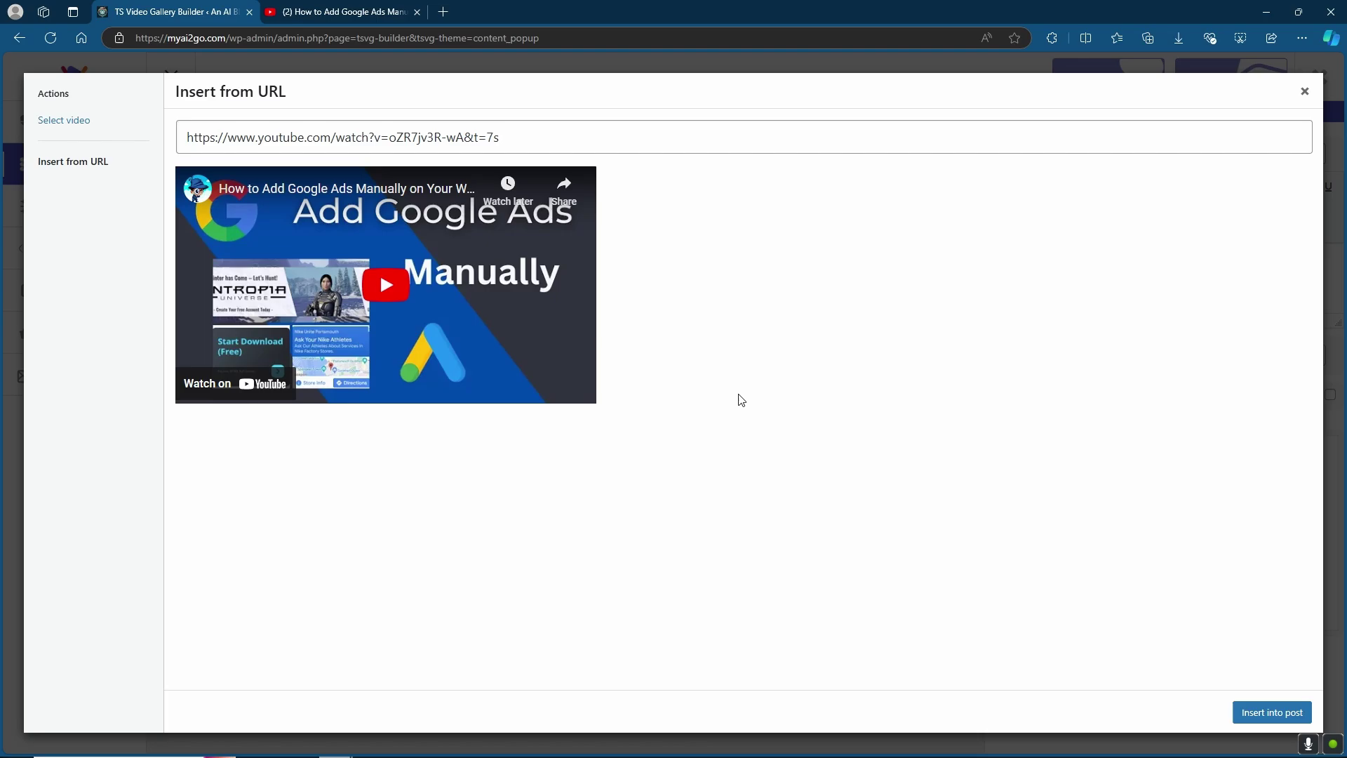
left_click(1254, 712)
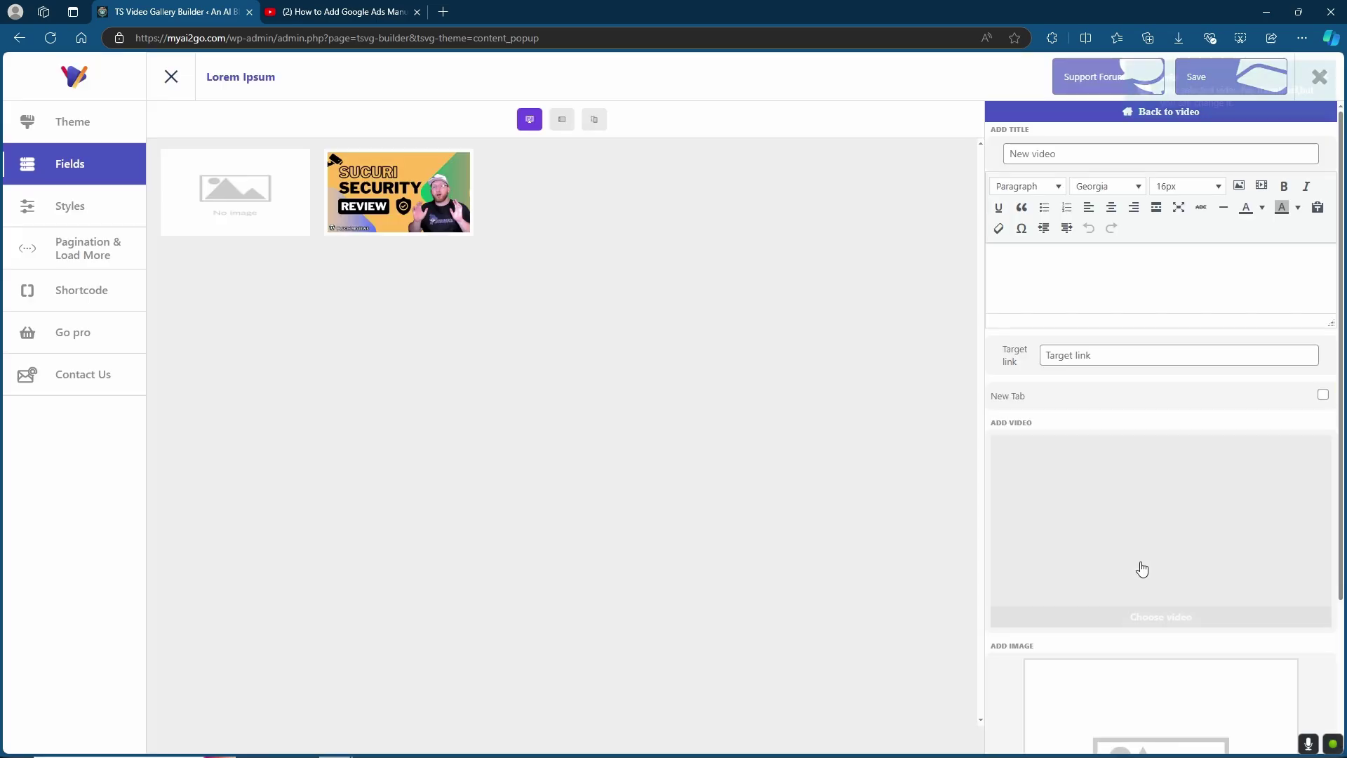
- Copy the Defender Security Plugin Review video's URL from the SeekaHost YouTube channel
left_click(345, 12)
scroll(237, 267, "down", 5)
left_click(237, 268)
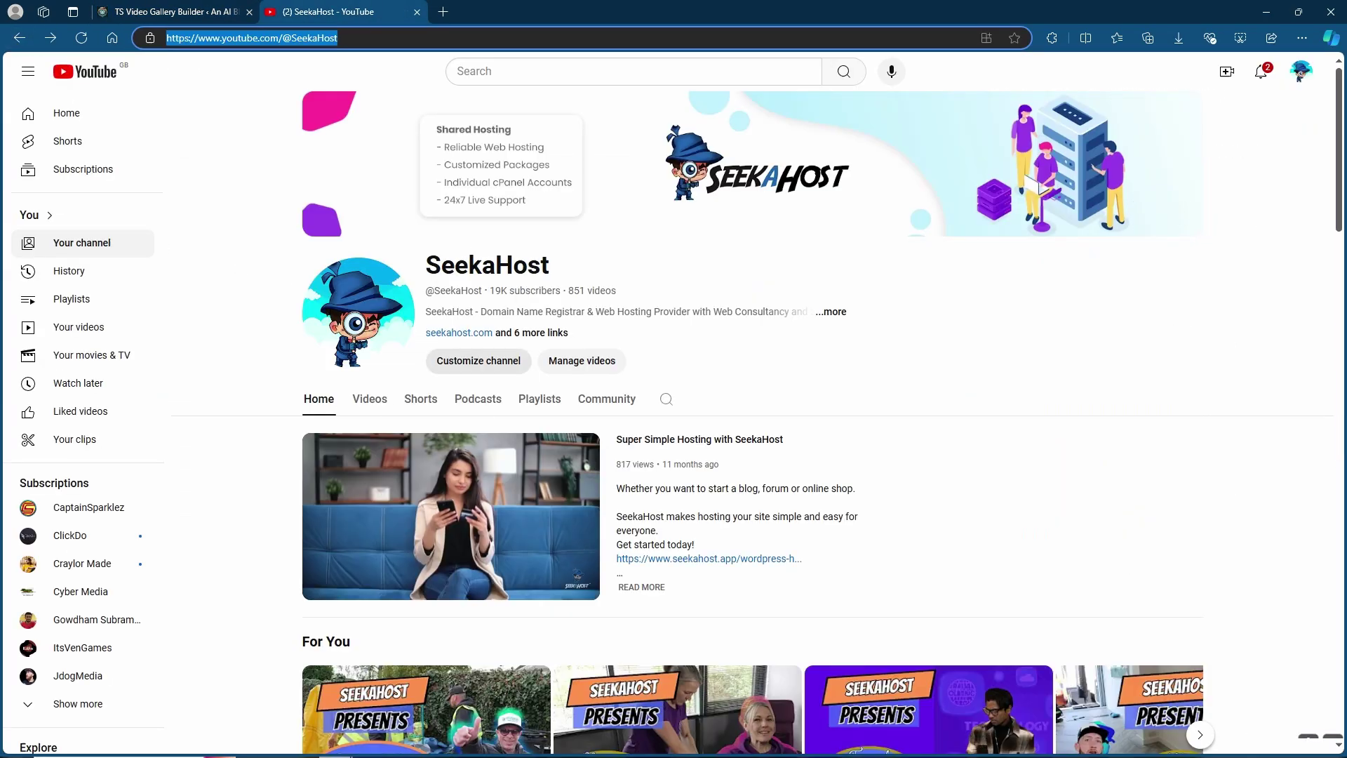
scroll(1128, 538, "down", 10)
left_click(1128, 538)
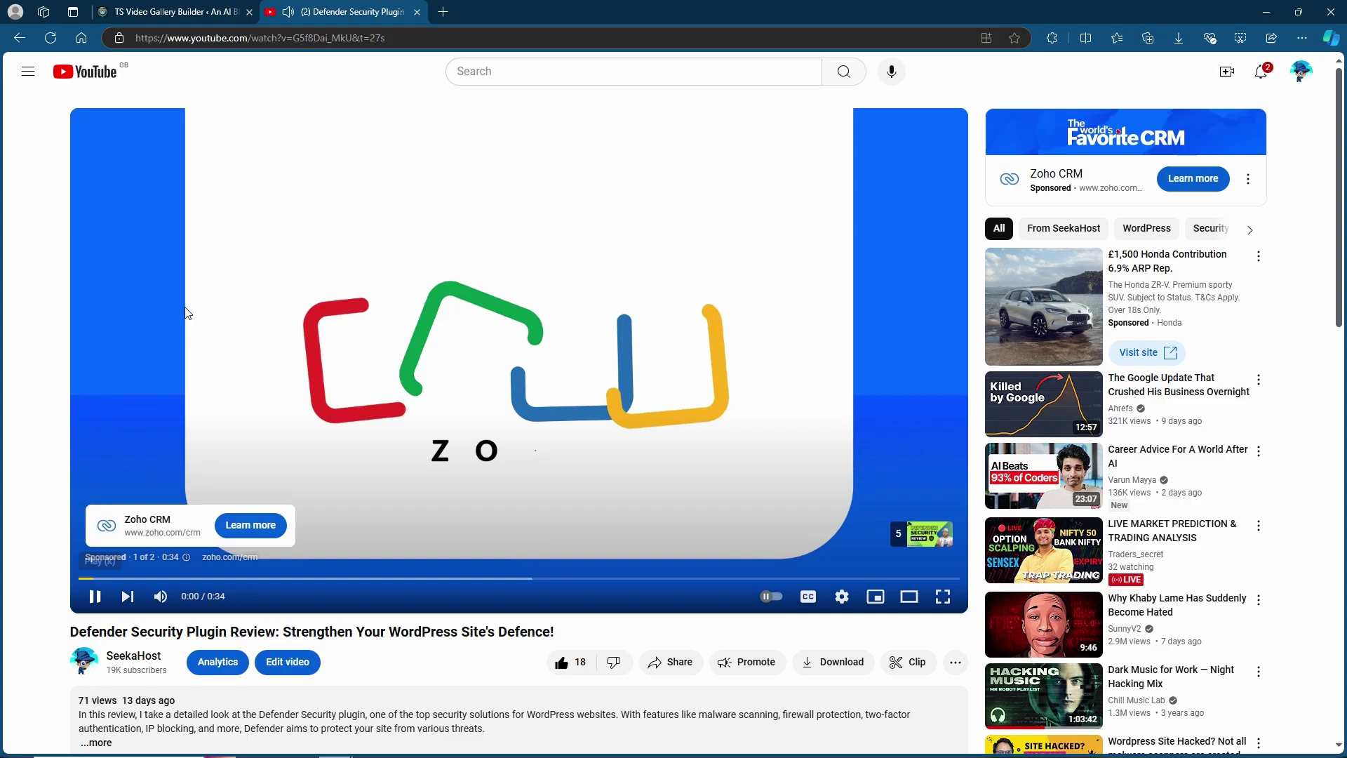
left_click(421, 38)
right_click(421, 38)
left_click(295, 165)
left_click(171, 12)
- Add a third gallery entry holding the Defender Security Plugin Review video from its pasted URL
left_click(1130, 111)
left_click(1142, 181)
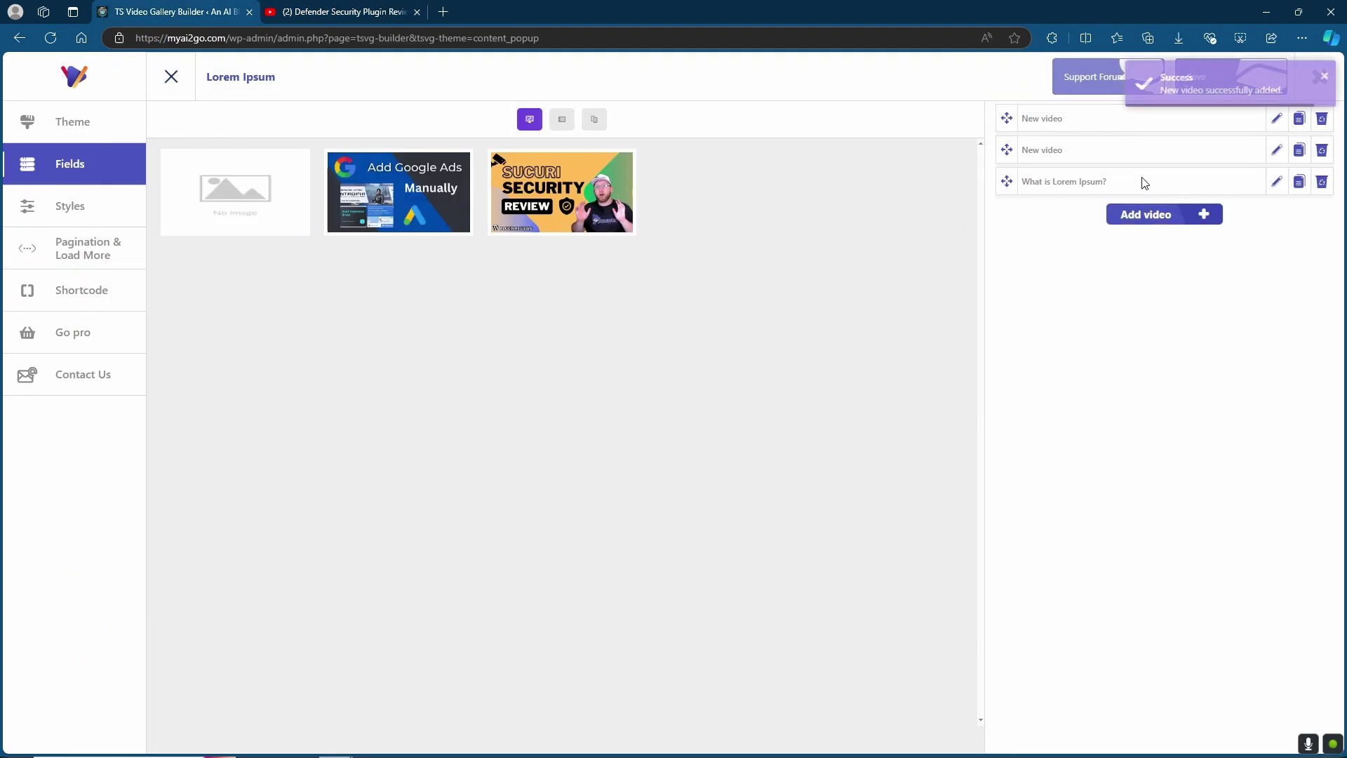
left_click(1148, 502)
left_click(76, 167)
right_click(226, 135)
left_click(265, 240)
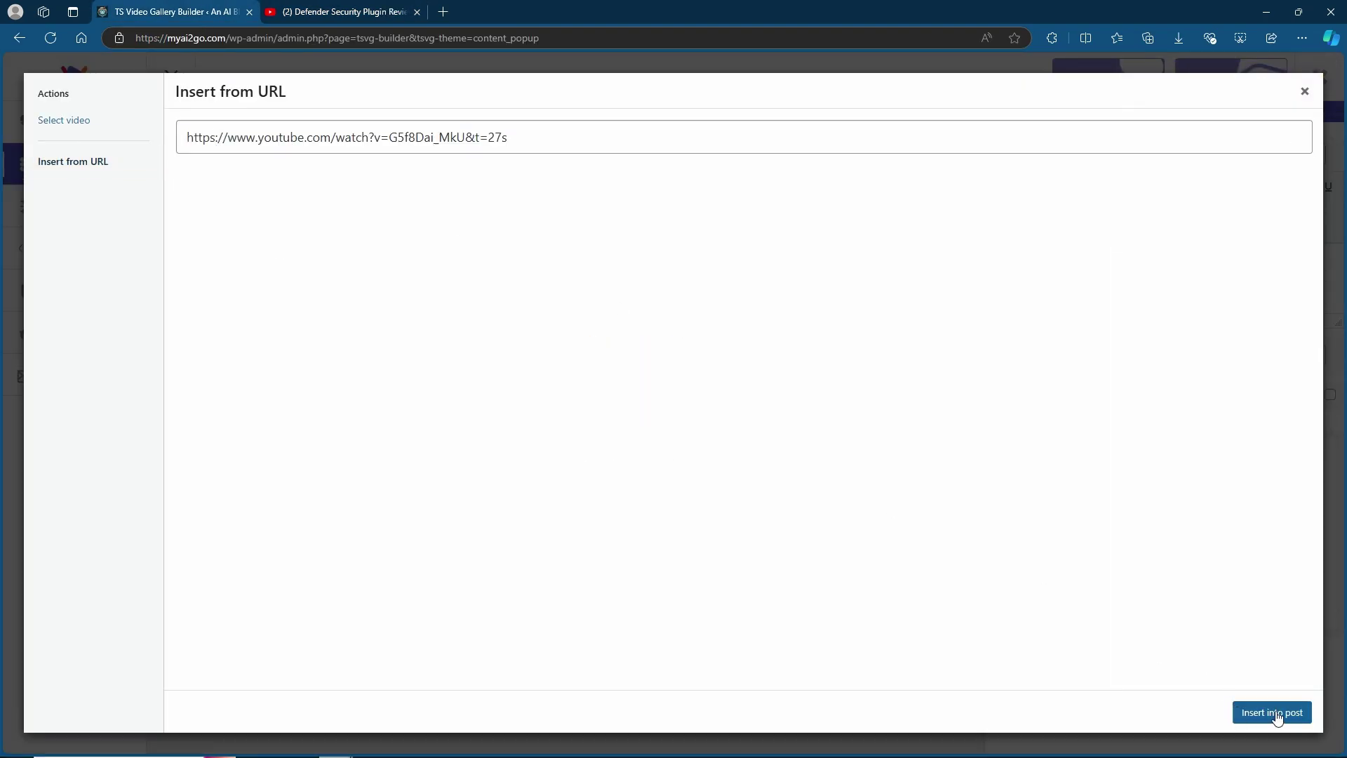
left_click(1278, 712)
left_click(1057, 121)
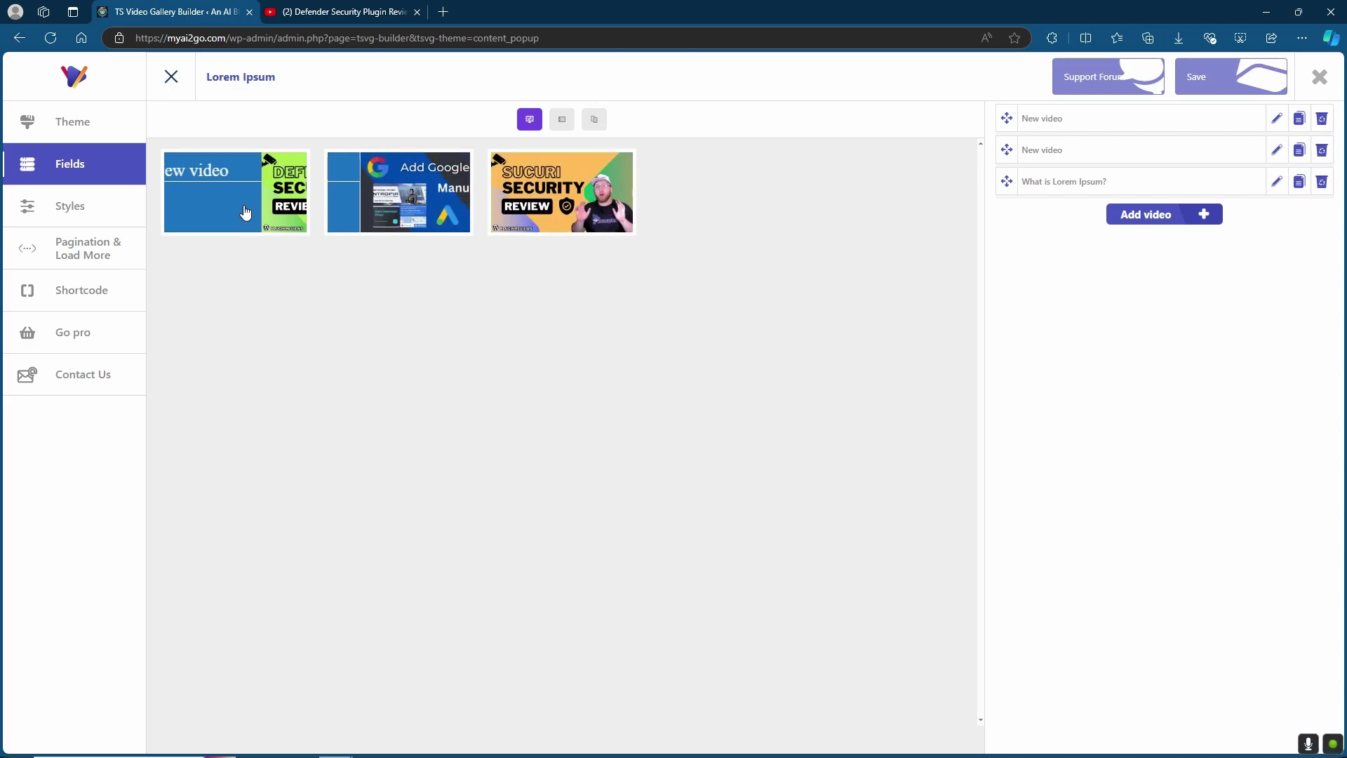
- Open the gallery Styles, expanding General options and then Hover Options
left_click(89, 210)
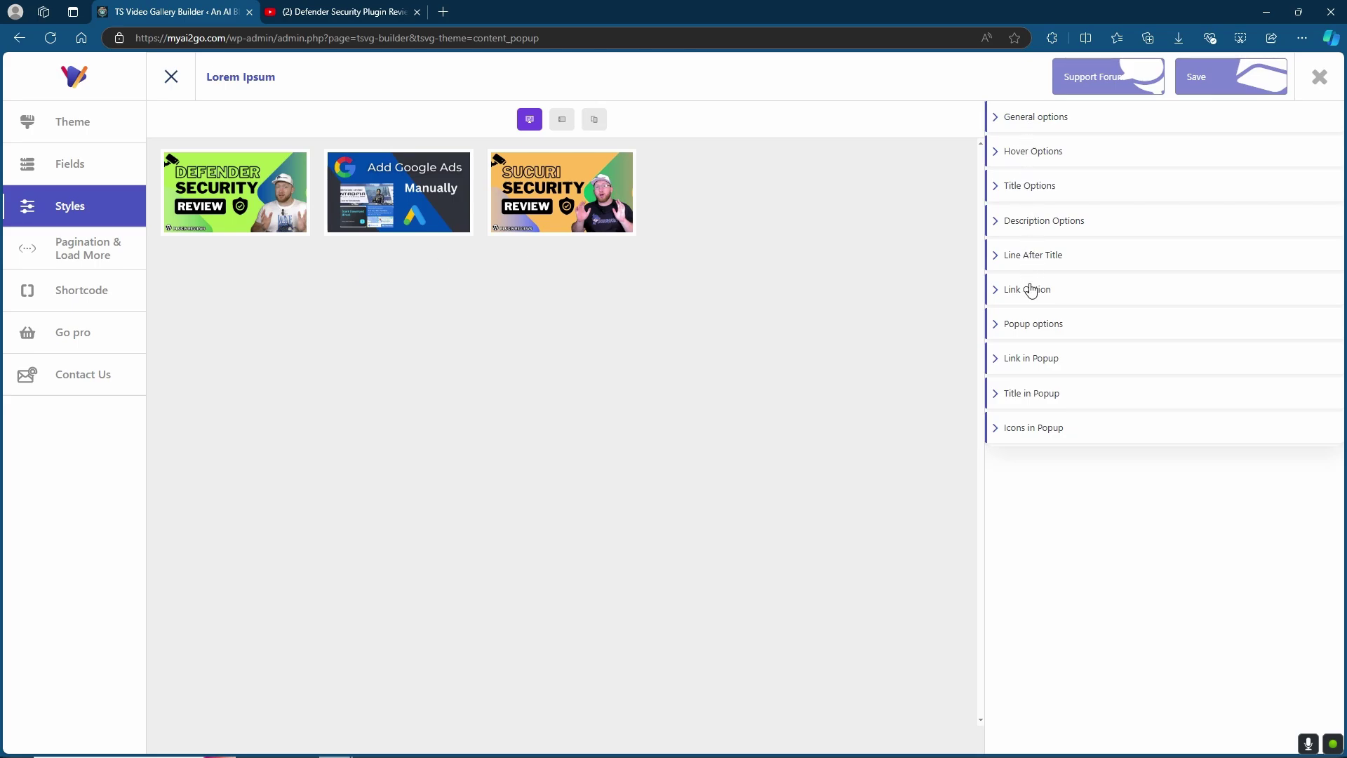
left_click(1028, 121)
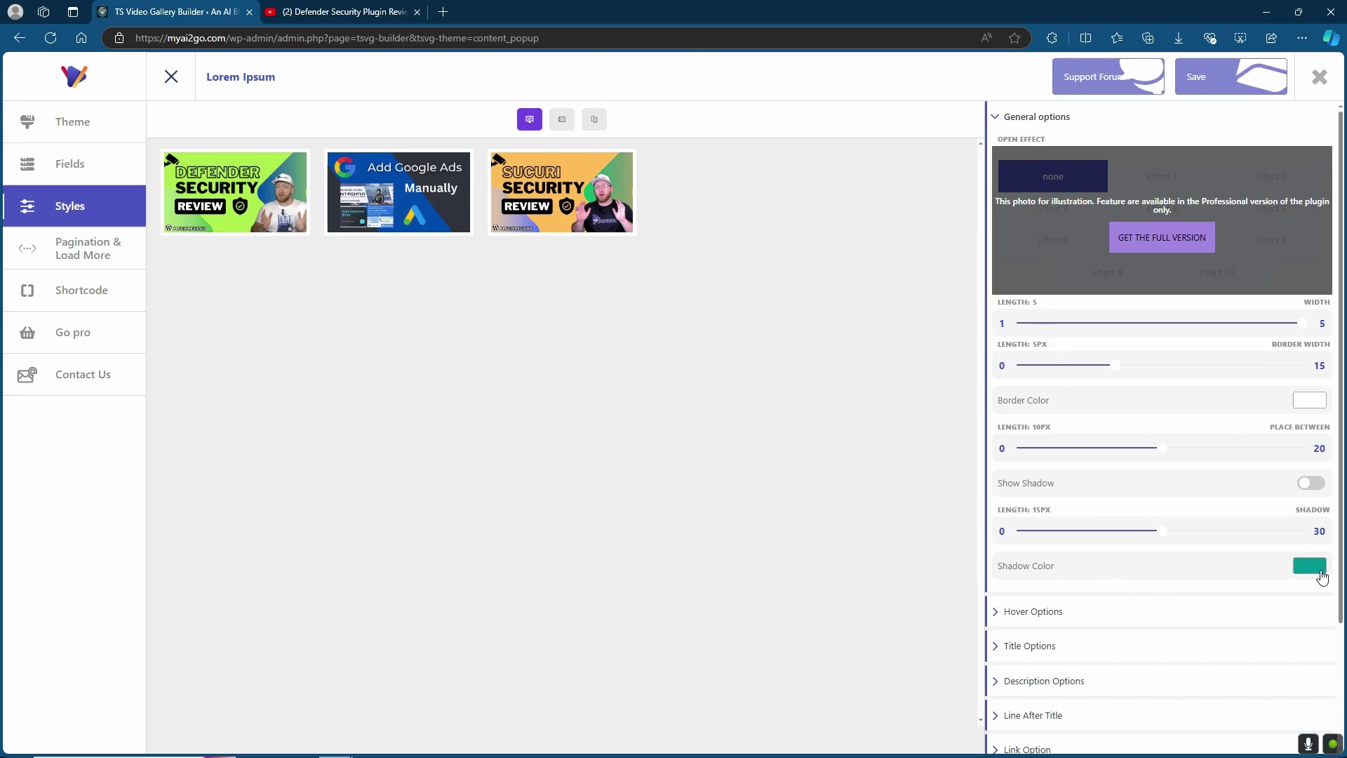
left_click(1032, 611)
- Try hover Effect 2 and another effect, settling back on Effect 5
left_click(1166, 217)
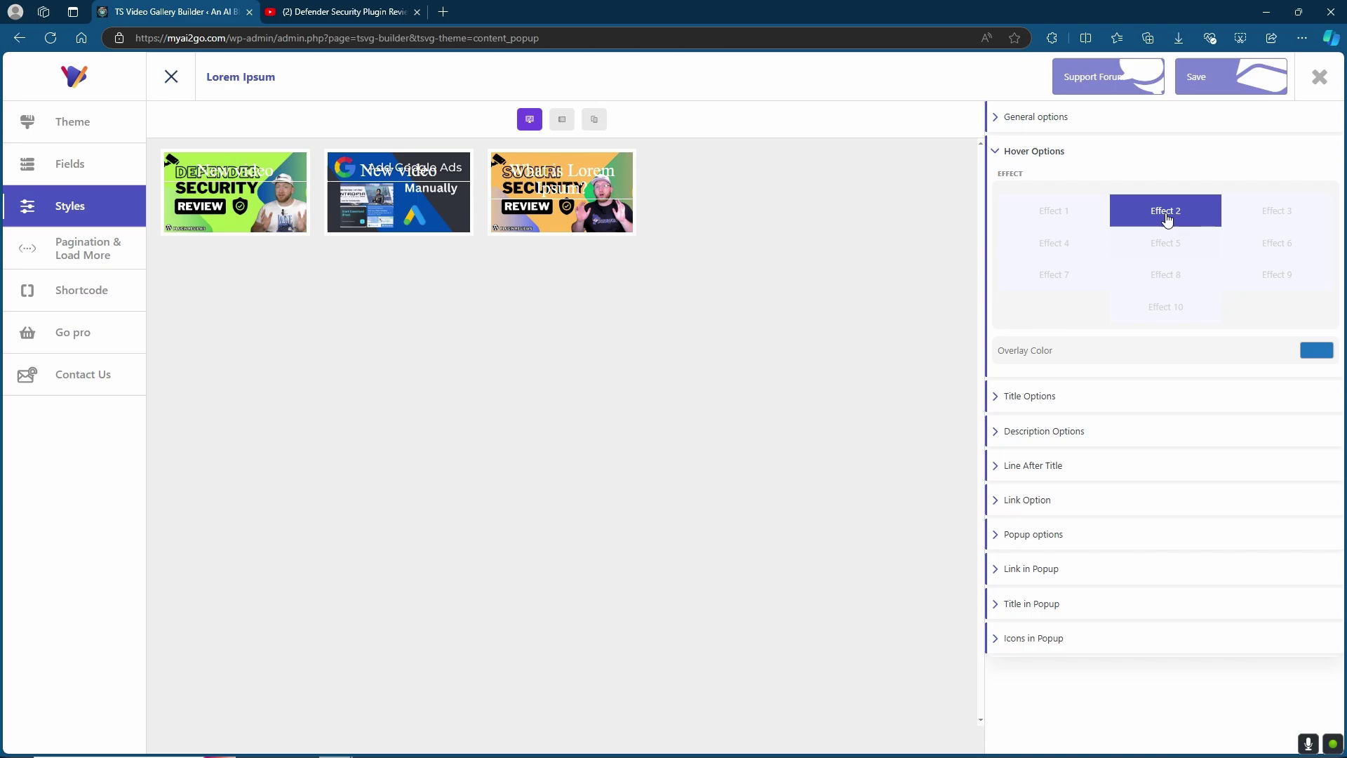
left_click(1039, 244)
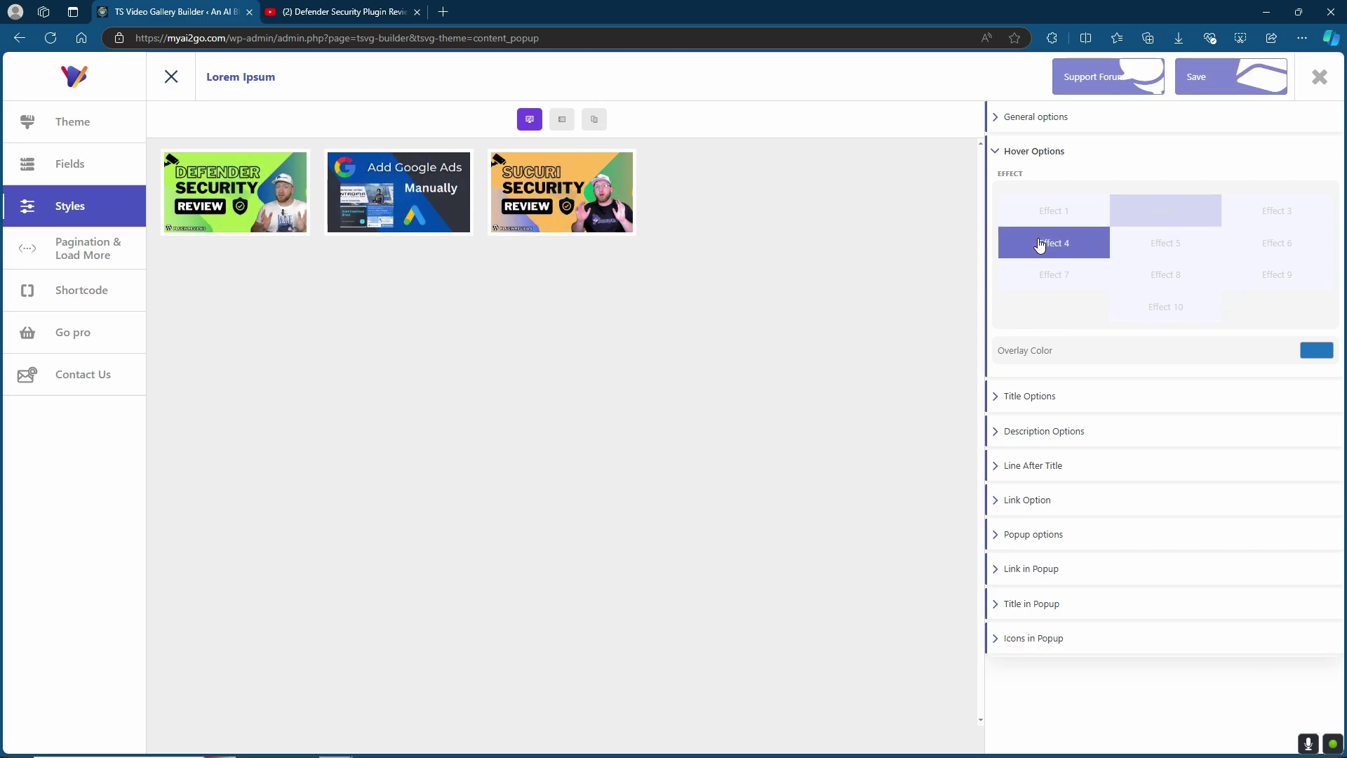
left_click(1160, 247)
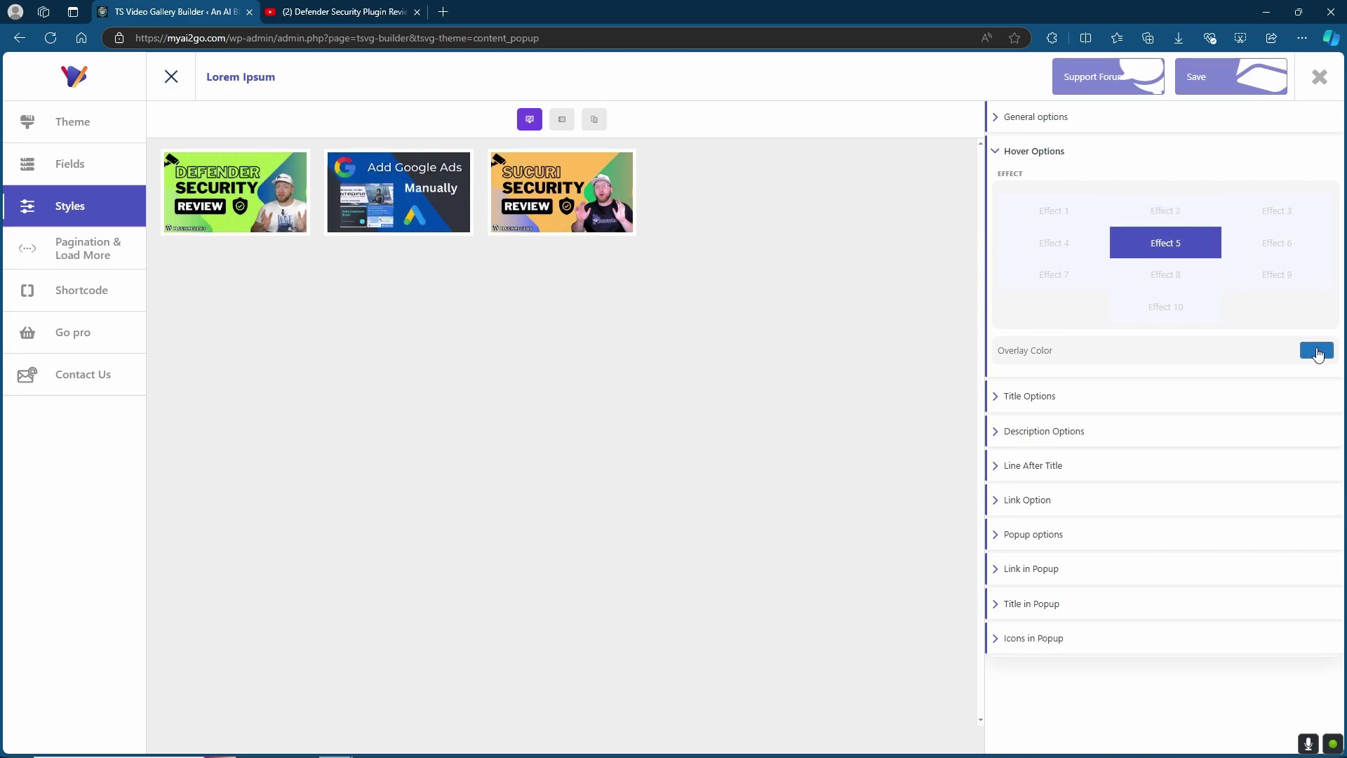
- Review the Title, Description, Line After Title and Link Option style settings
left_click(1024, 396)
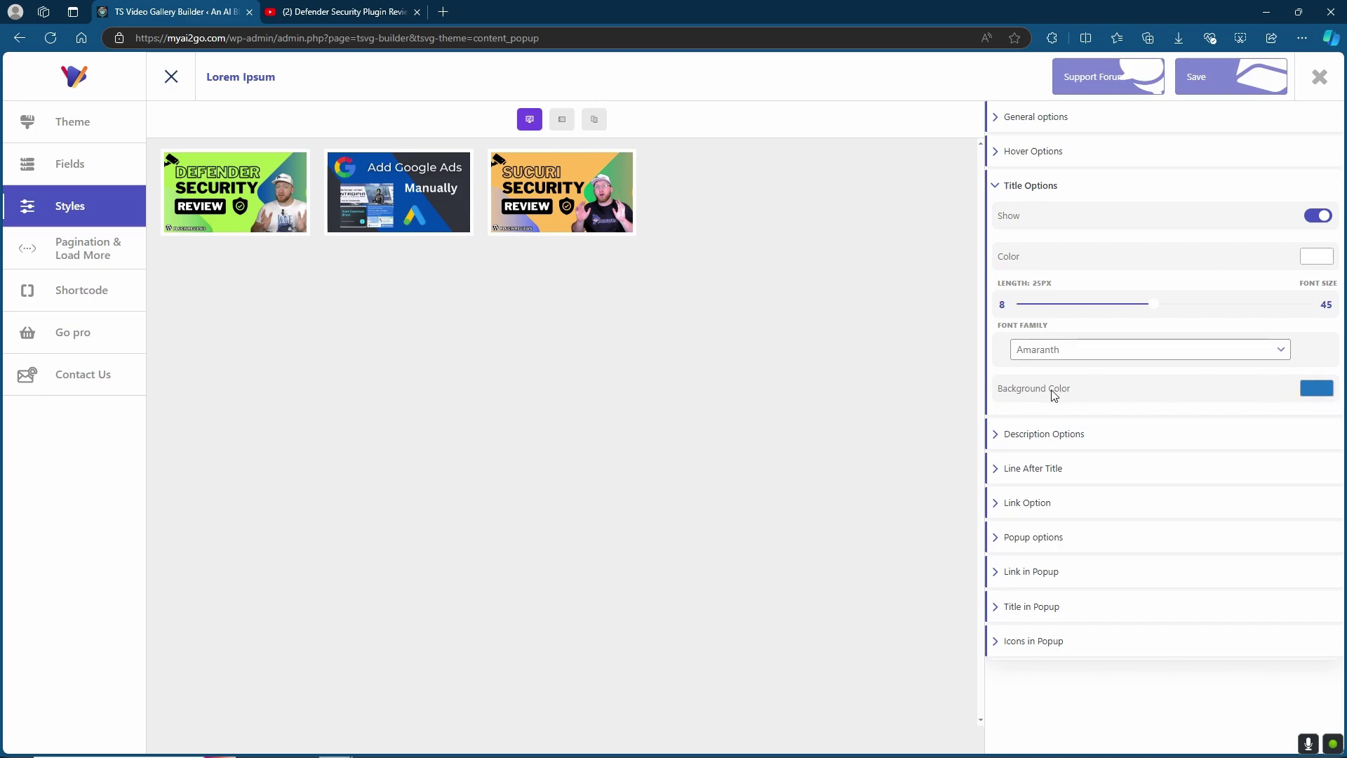
left_click(992, 435)
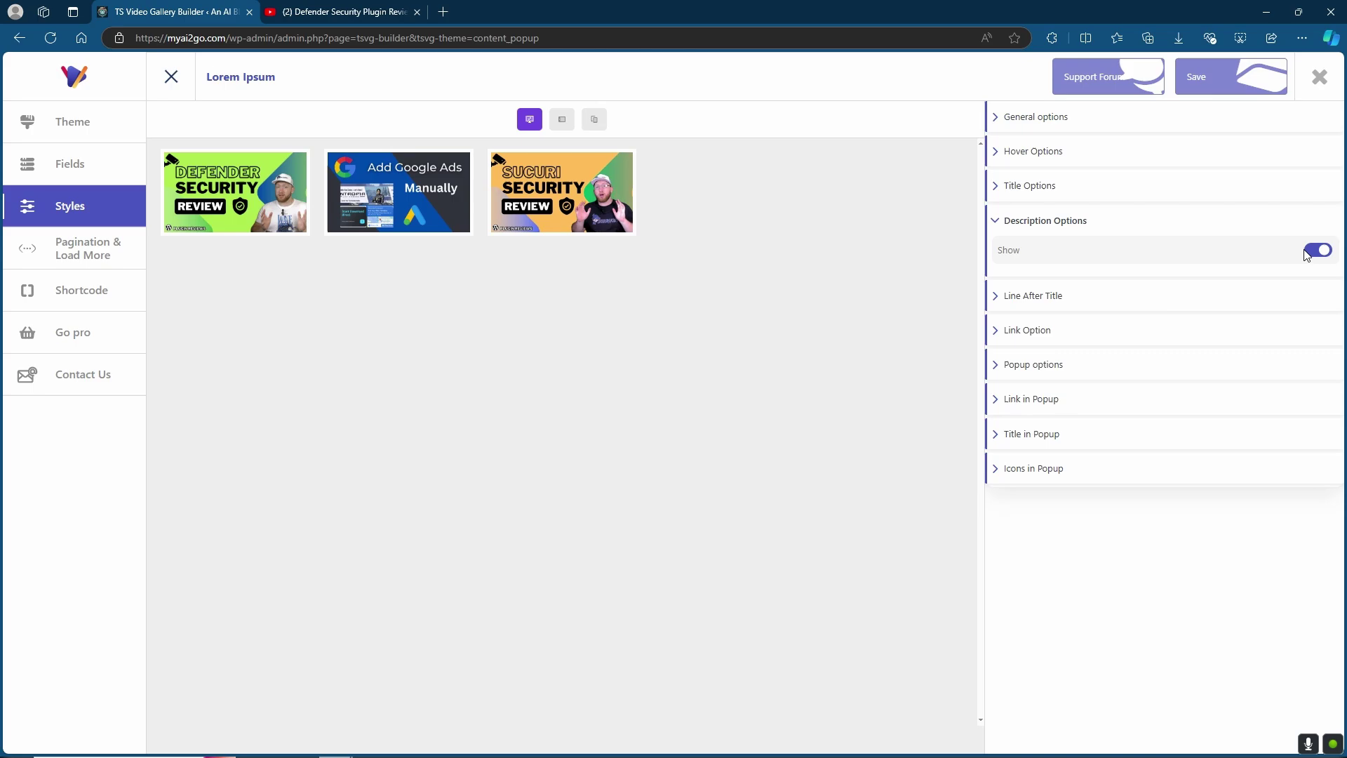
left_click(1005, 258)
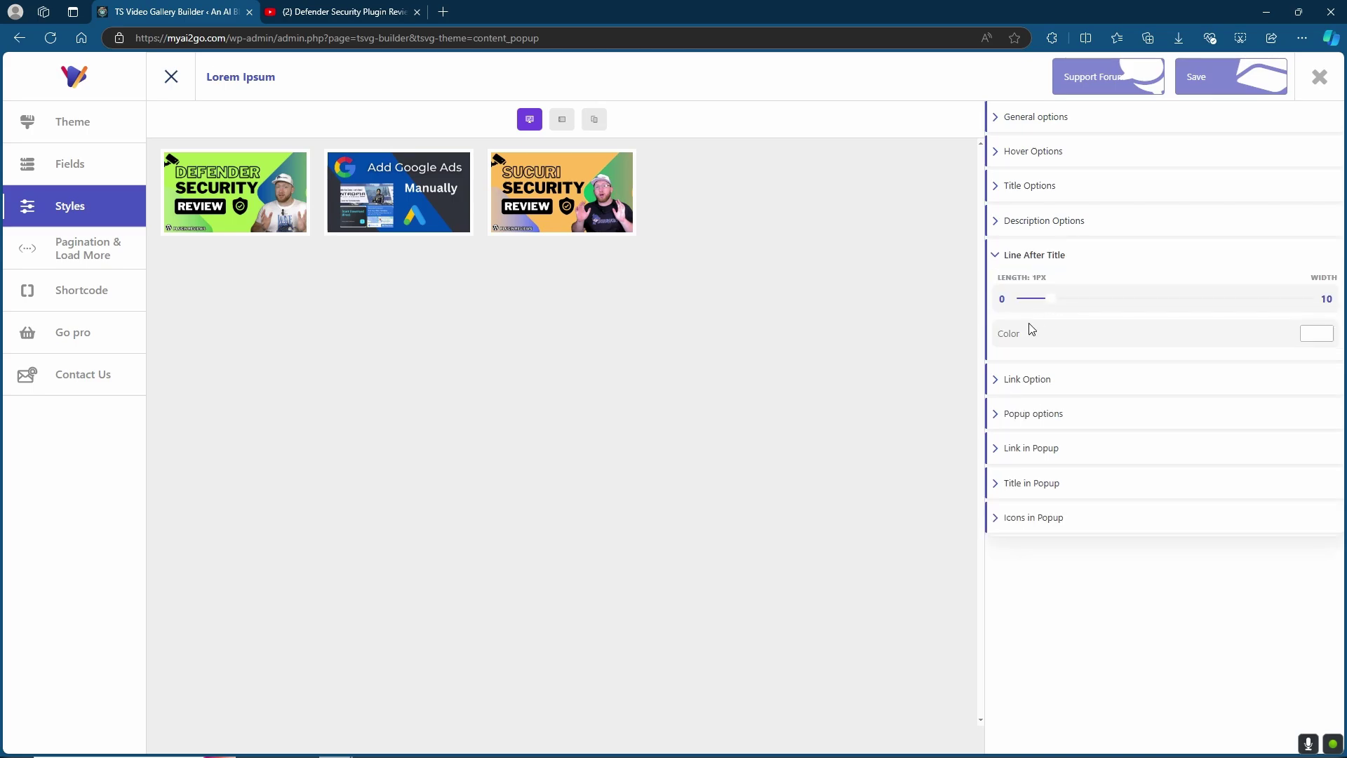
left_click(1028, 379)
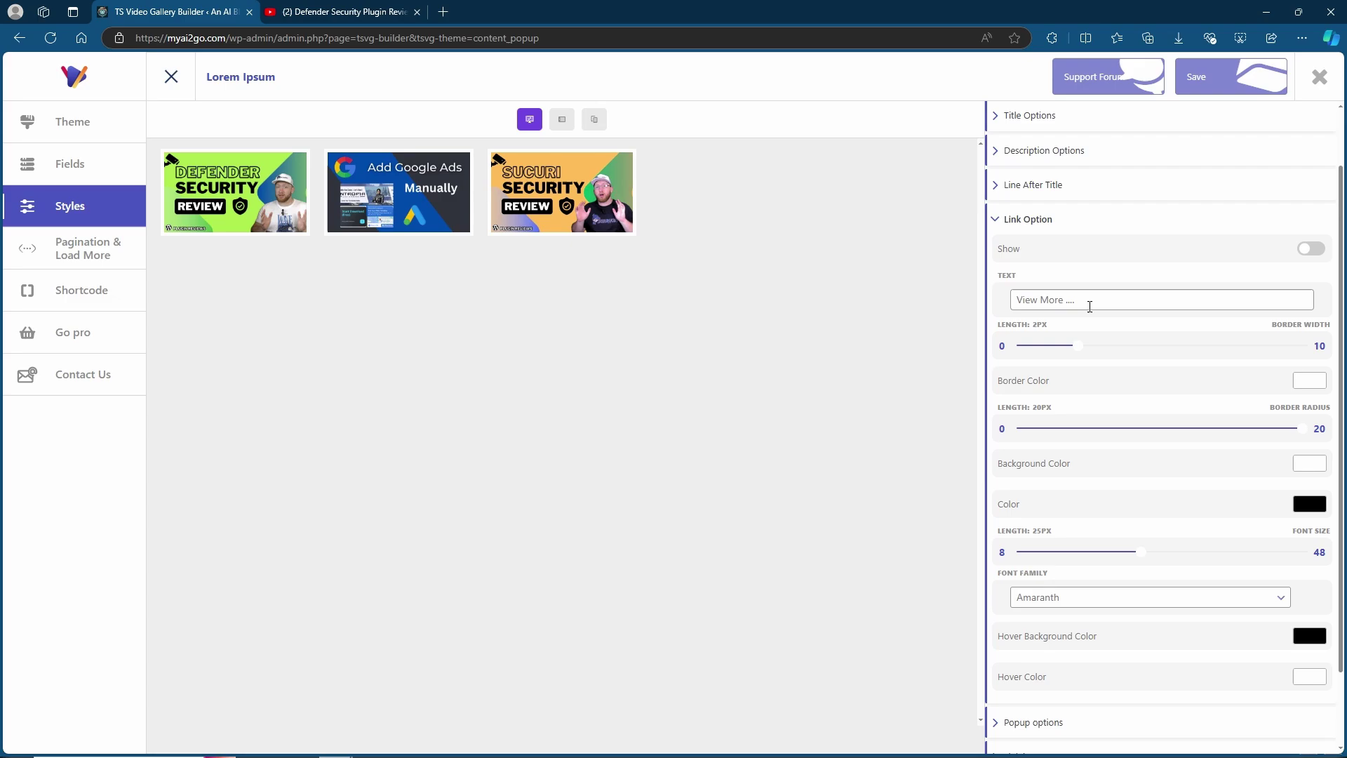
scroll(1122, 330, "down", 1)
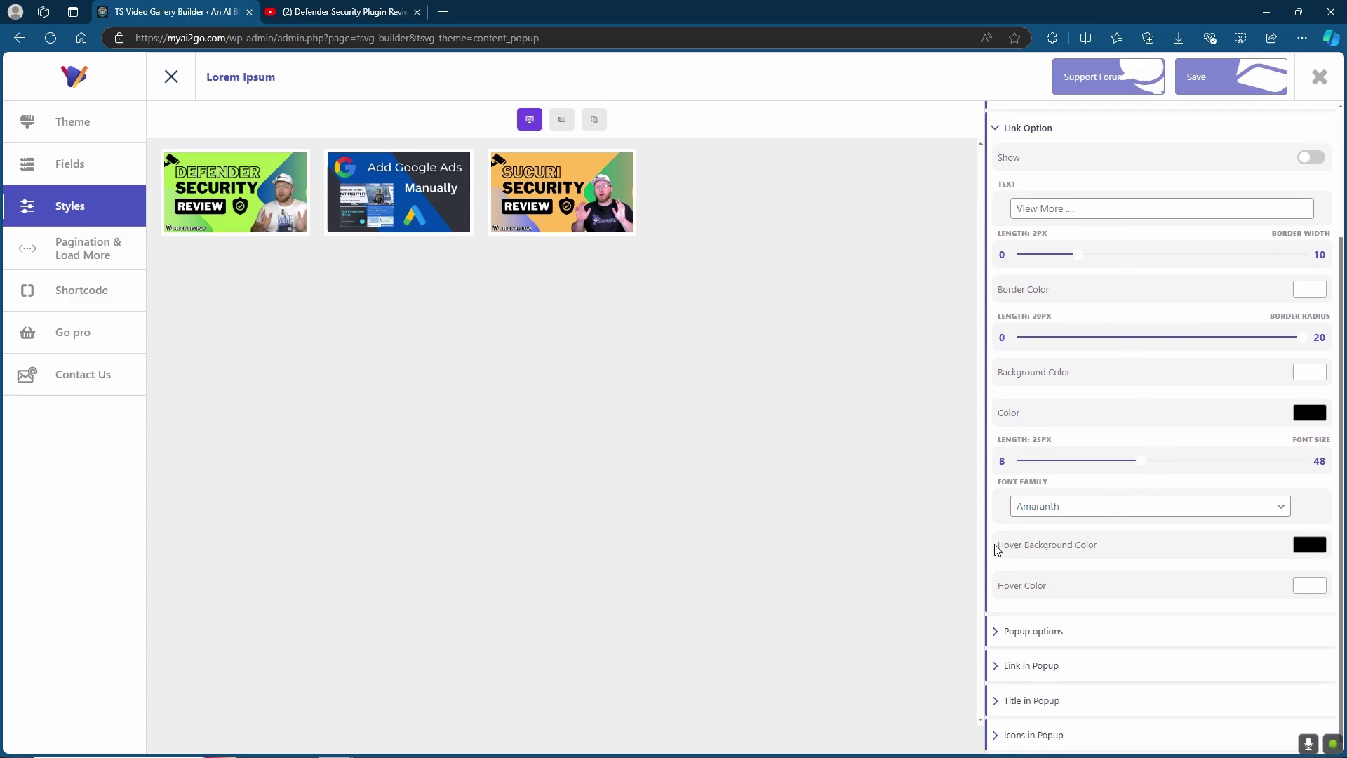
left_click(1035, 630)
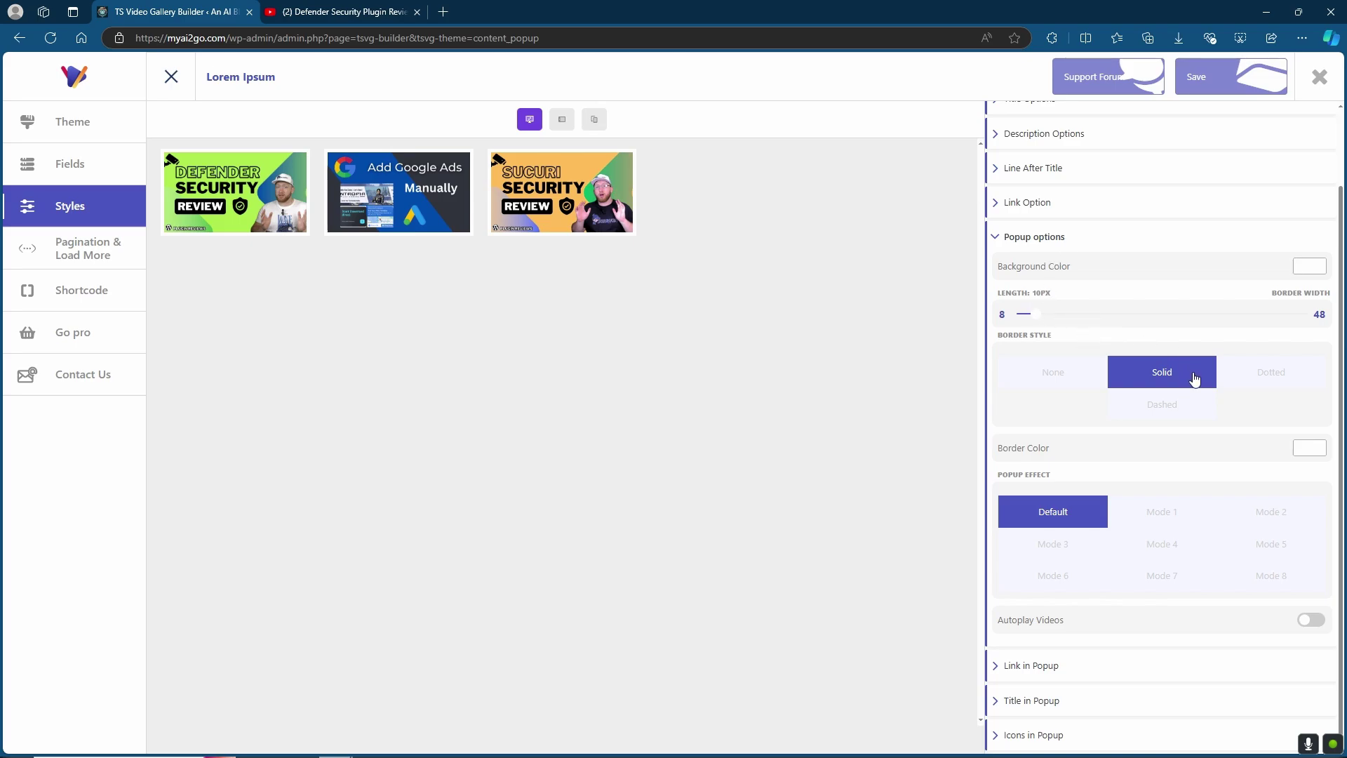
left_click(1276, 377)
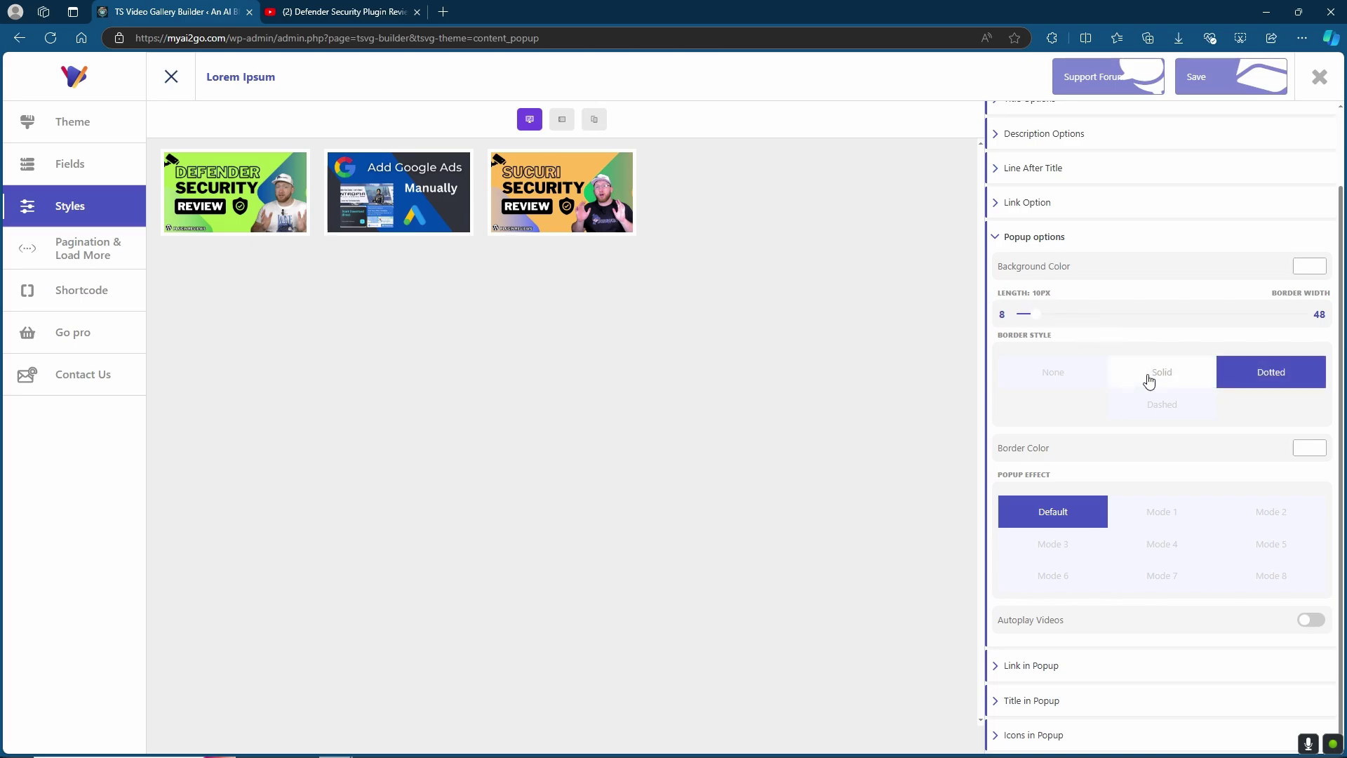
left_click(1149, 379)
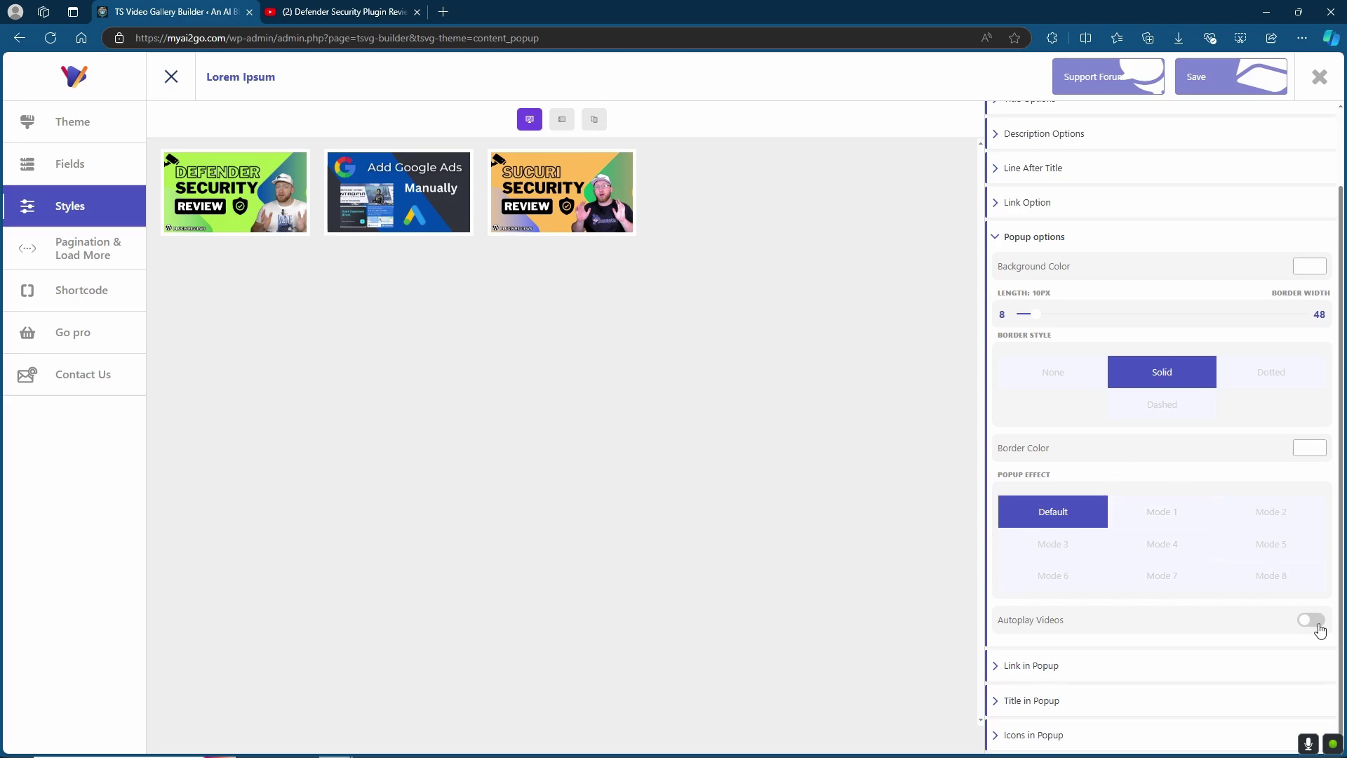
left_click(1025, 665)
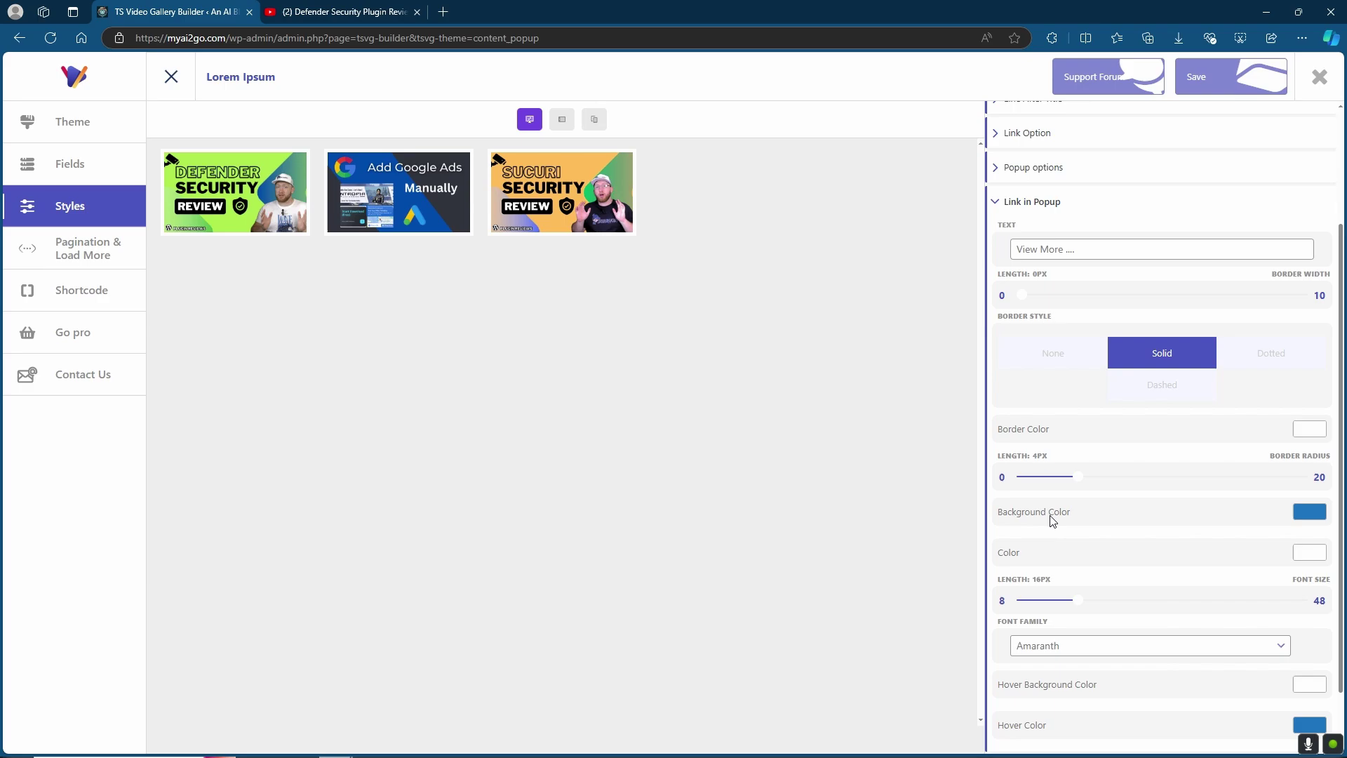
scroll(1049, 533, "down", 1)
scroll(1088, 539, "up", 1)
scroll(1049, 522, "up", 2)
left_click(1003, 324)
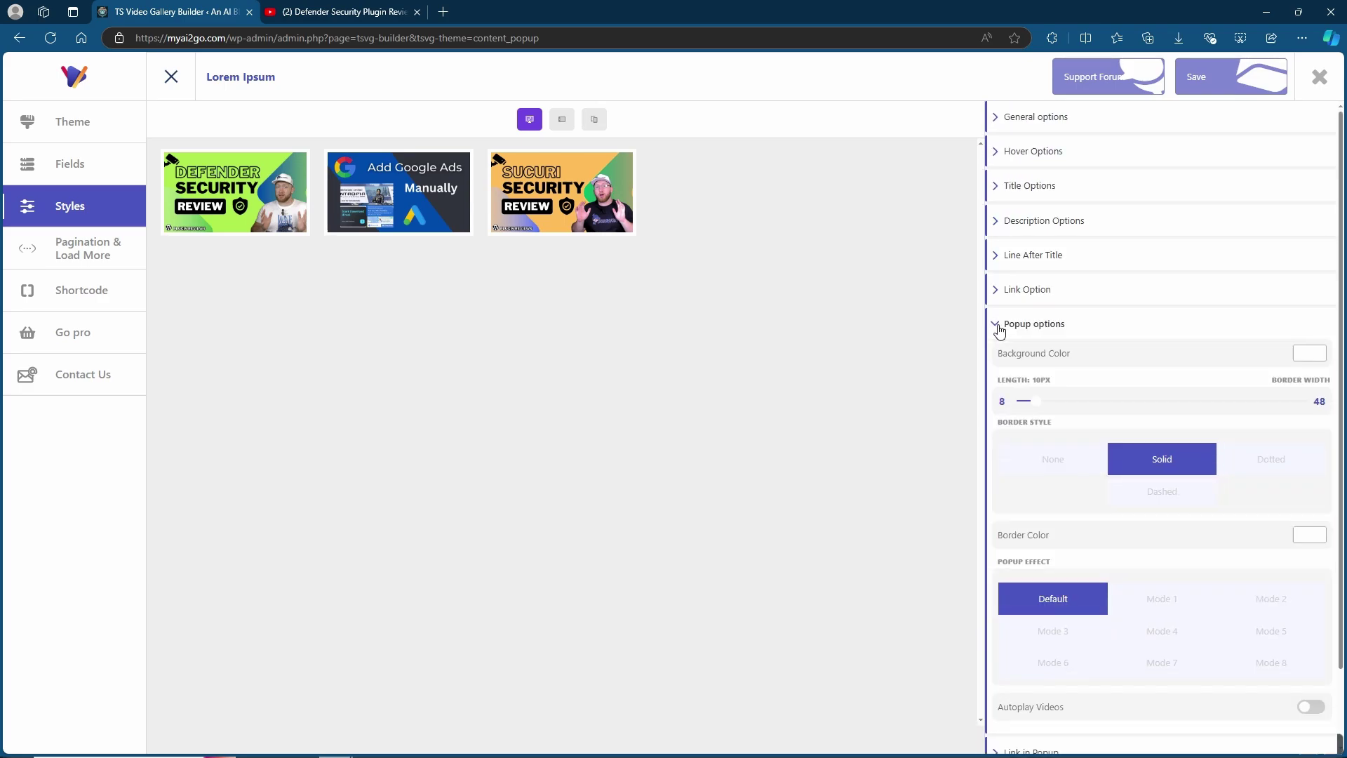
scroll(1156, 379, "down", 1)
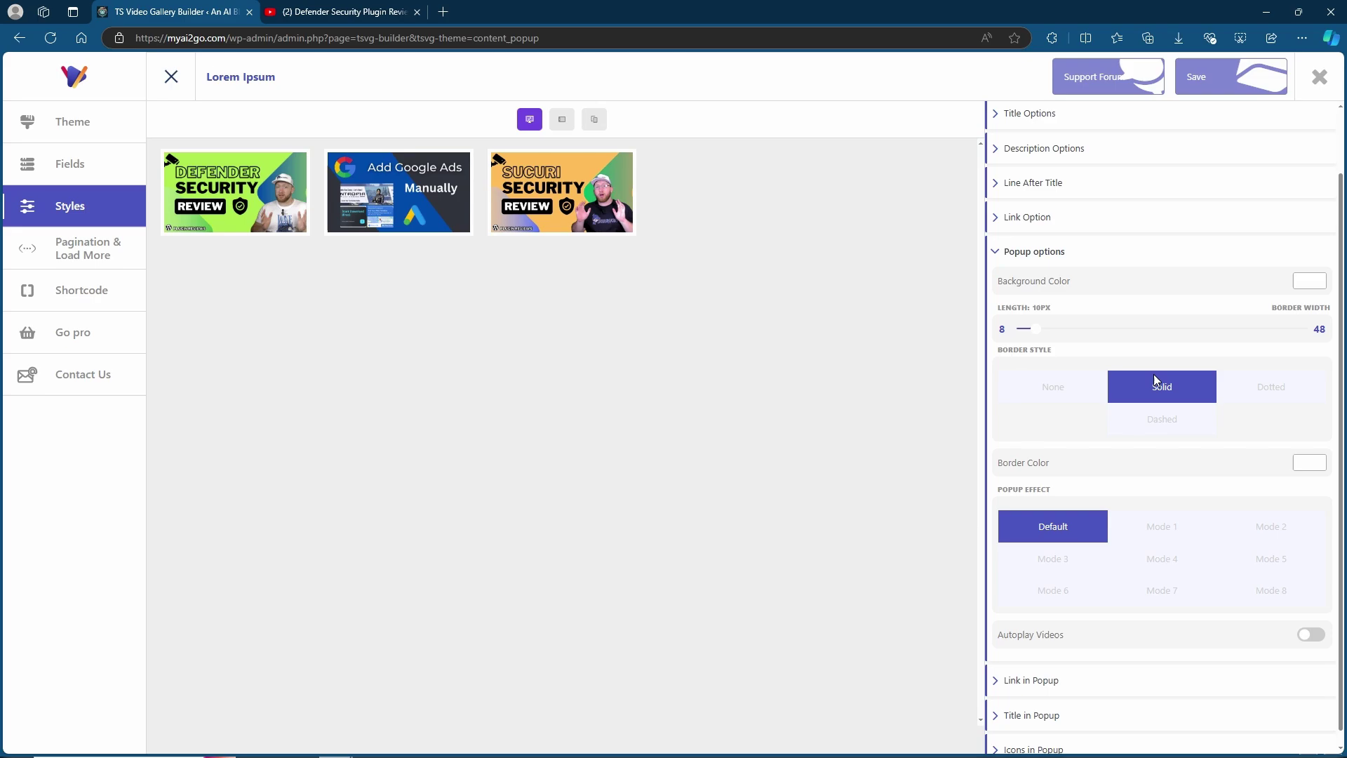
scroll(1155, 380, "up", 1)
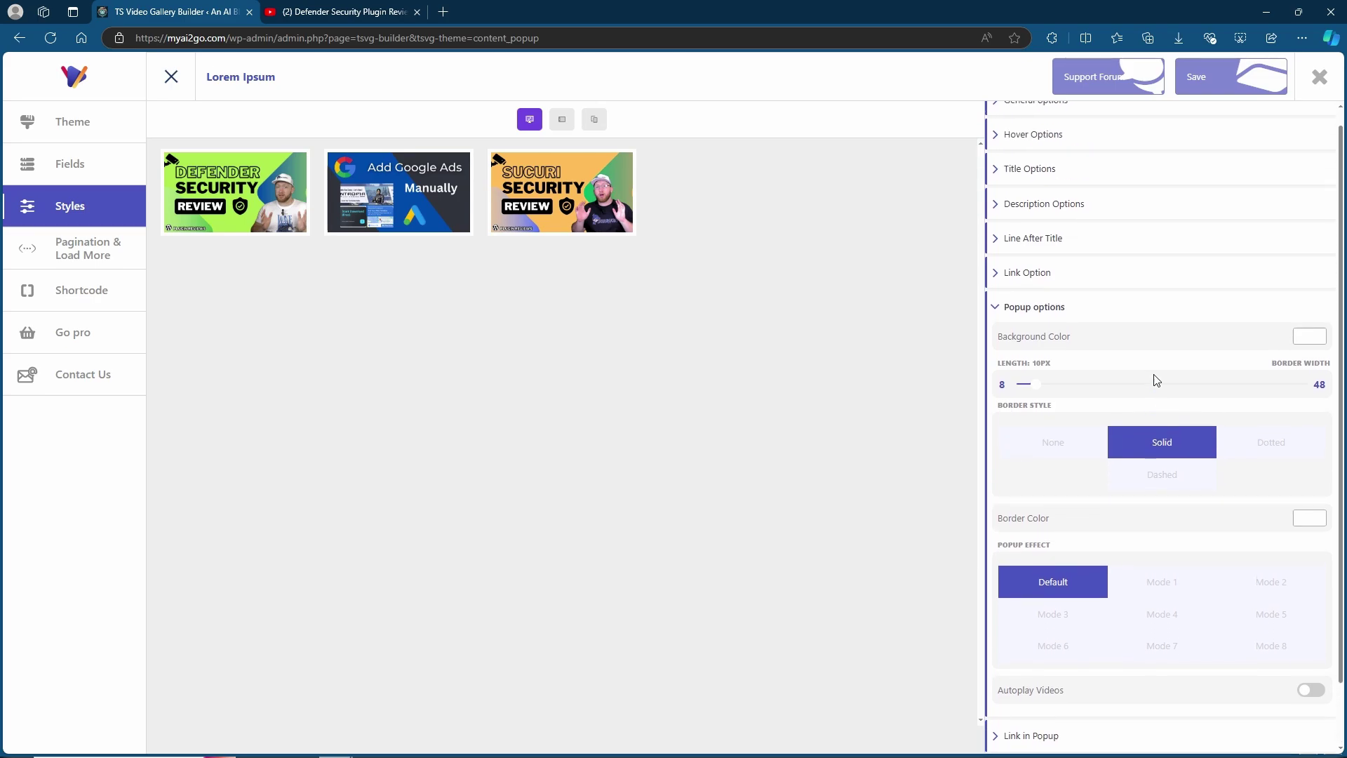
scroll(1156, 379, "down", 1)
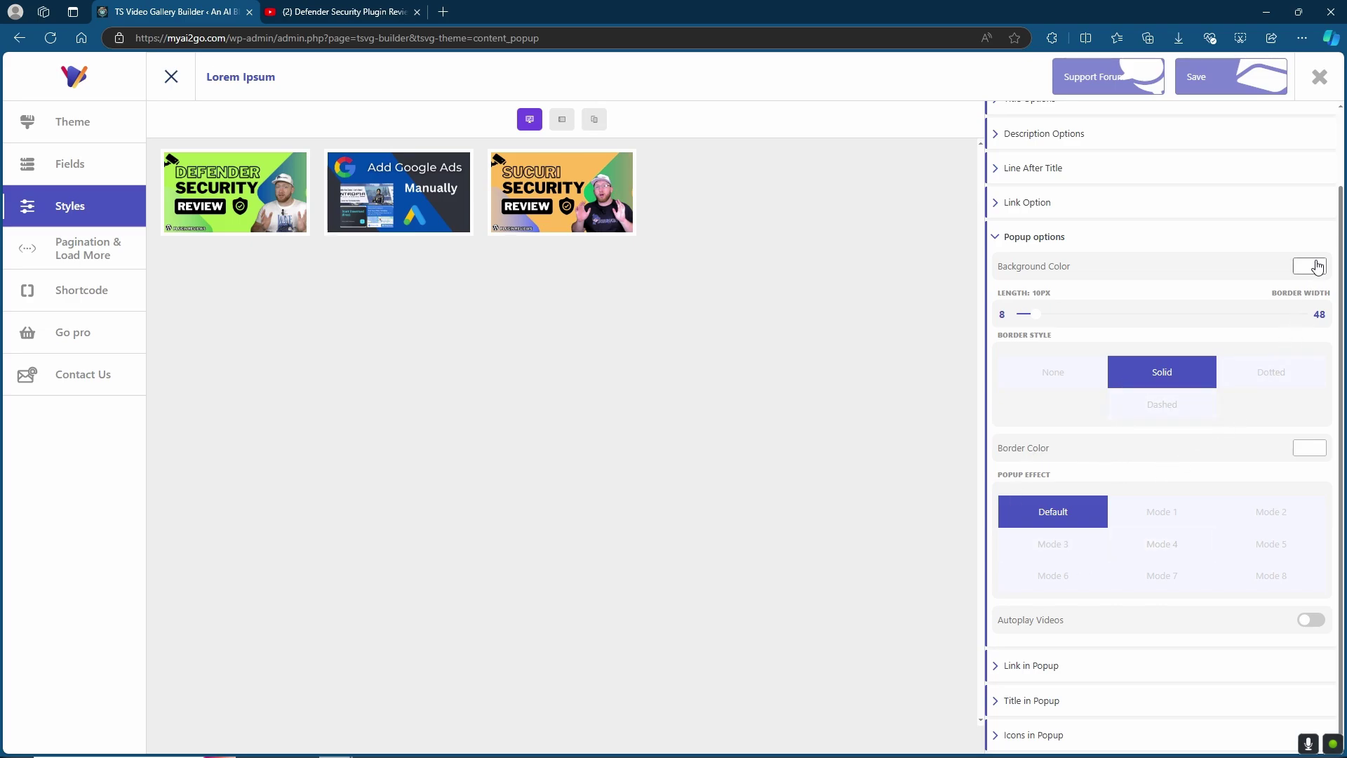
left_click(1052, 237)
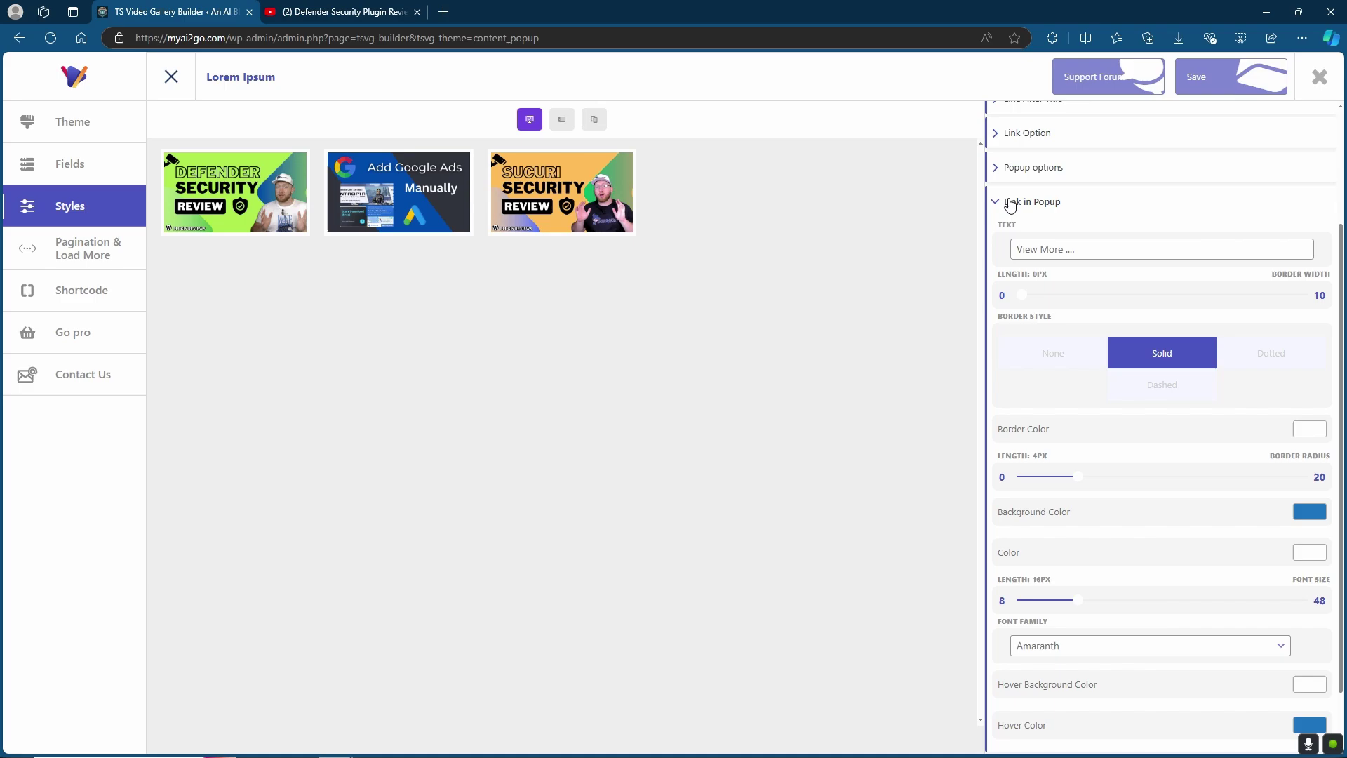
left_click(998, 204)
left_click(1045, 398)
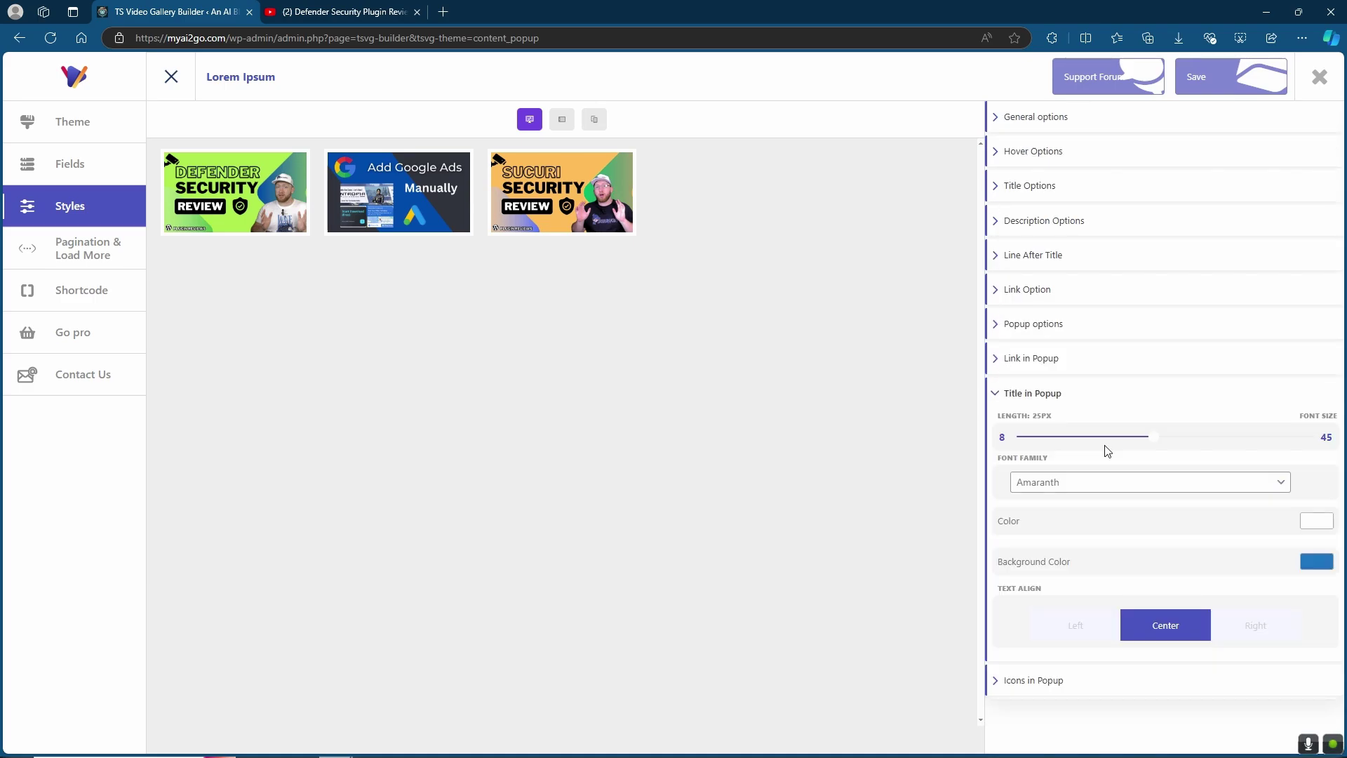
left_click(996, 401)
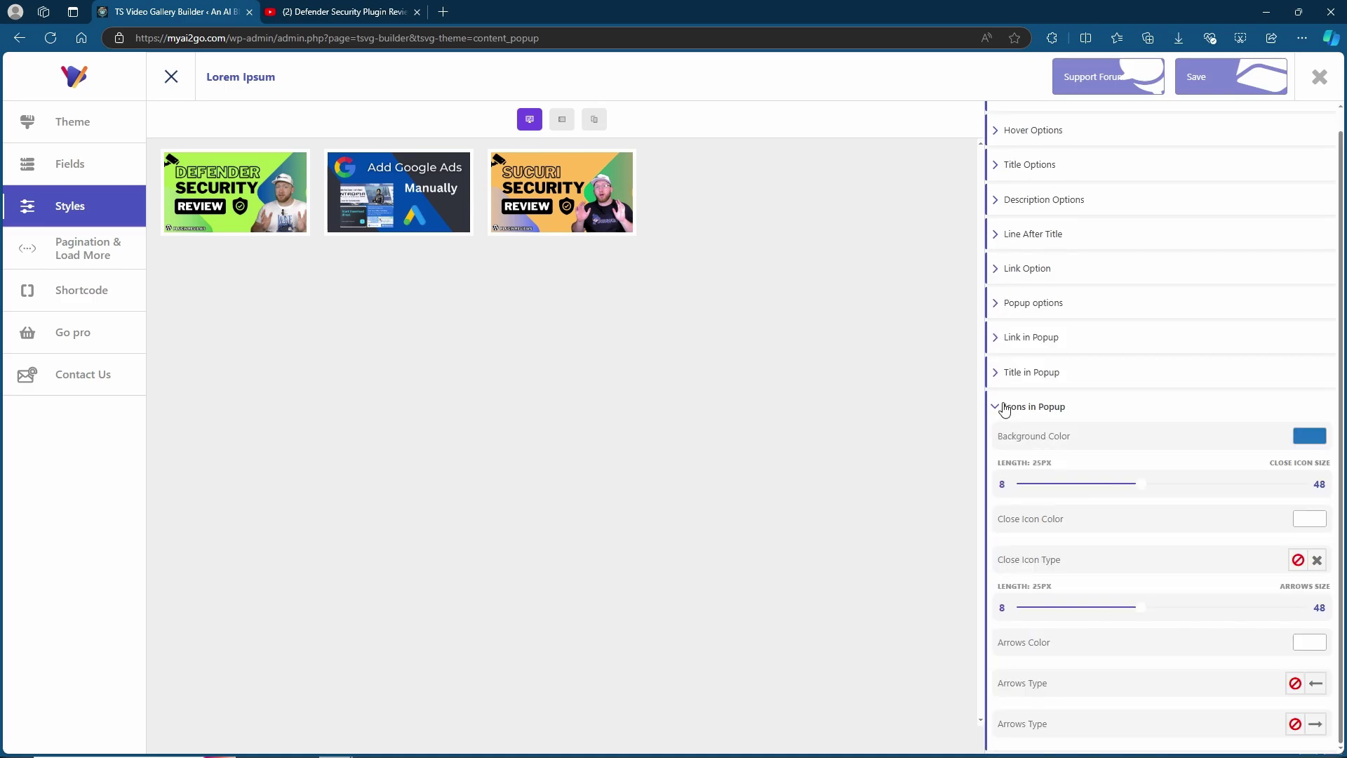
left_click(1066, 411)
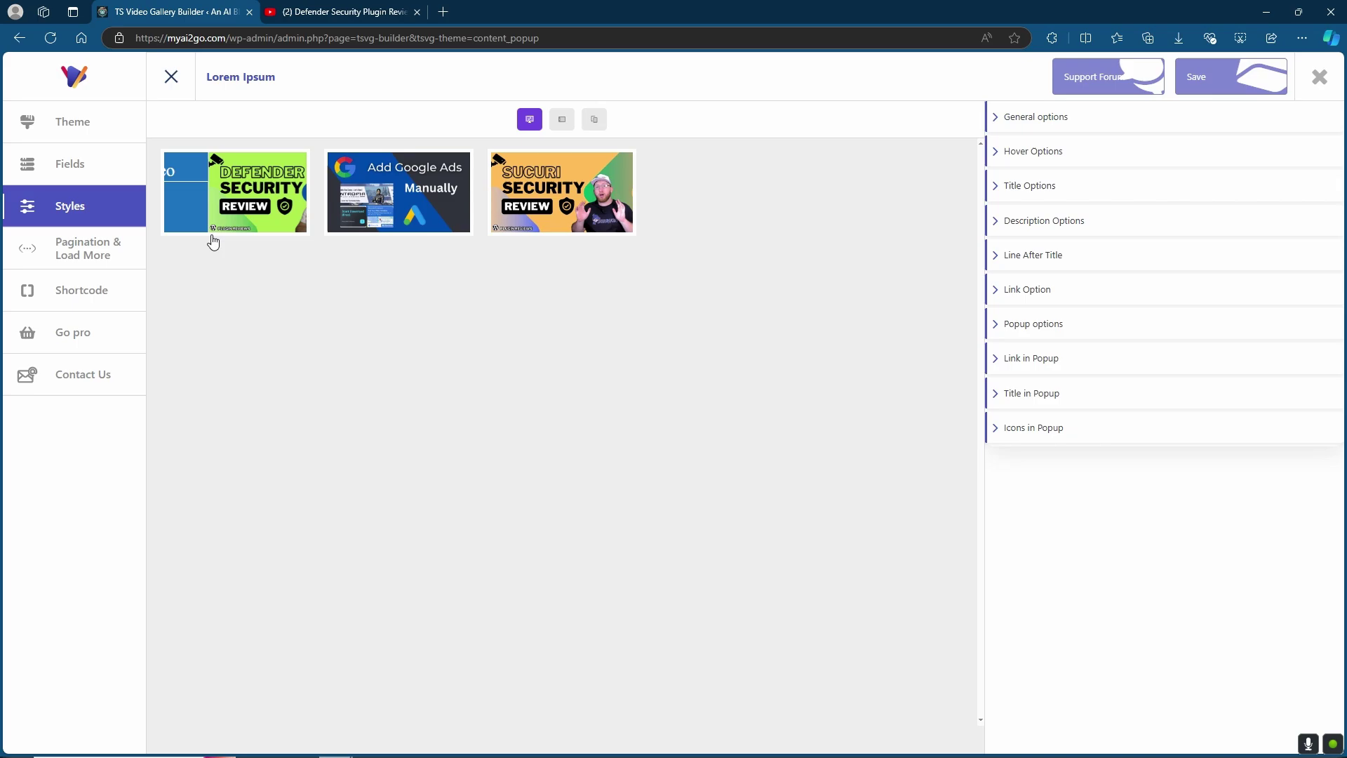
- Try Pagination and Load more, then leave Gallery Show Type at All and save the gallery
left_click(78, 253)
left_click(999, 119)
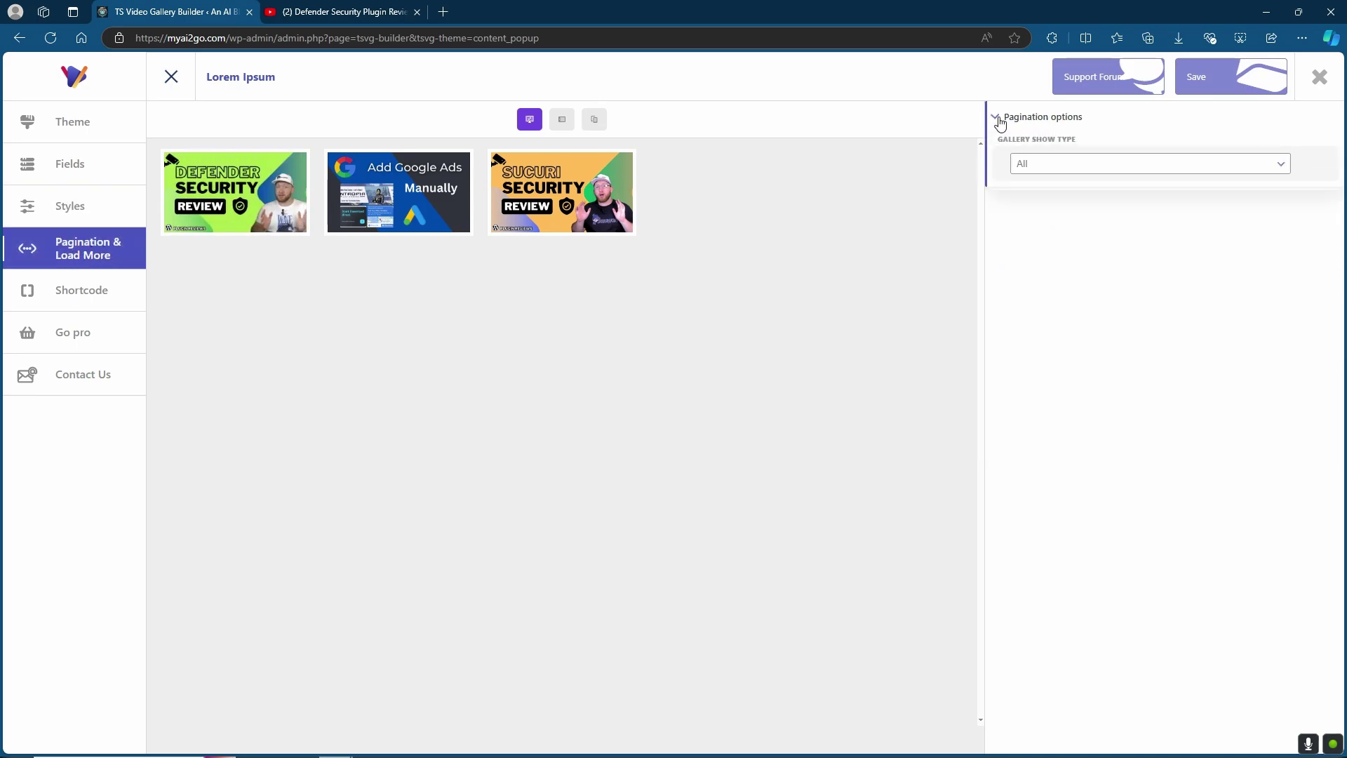
left_click(1040, 167)
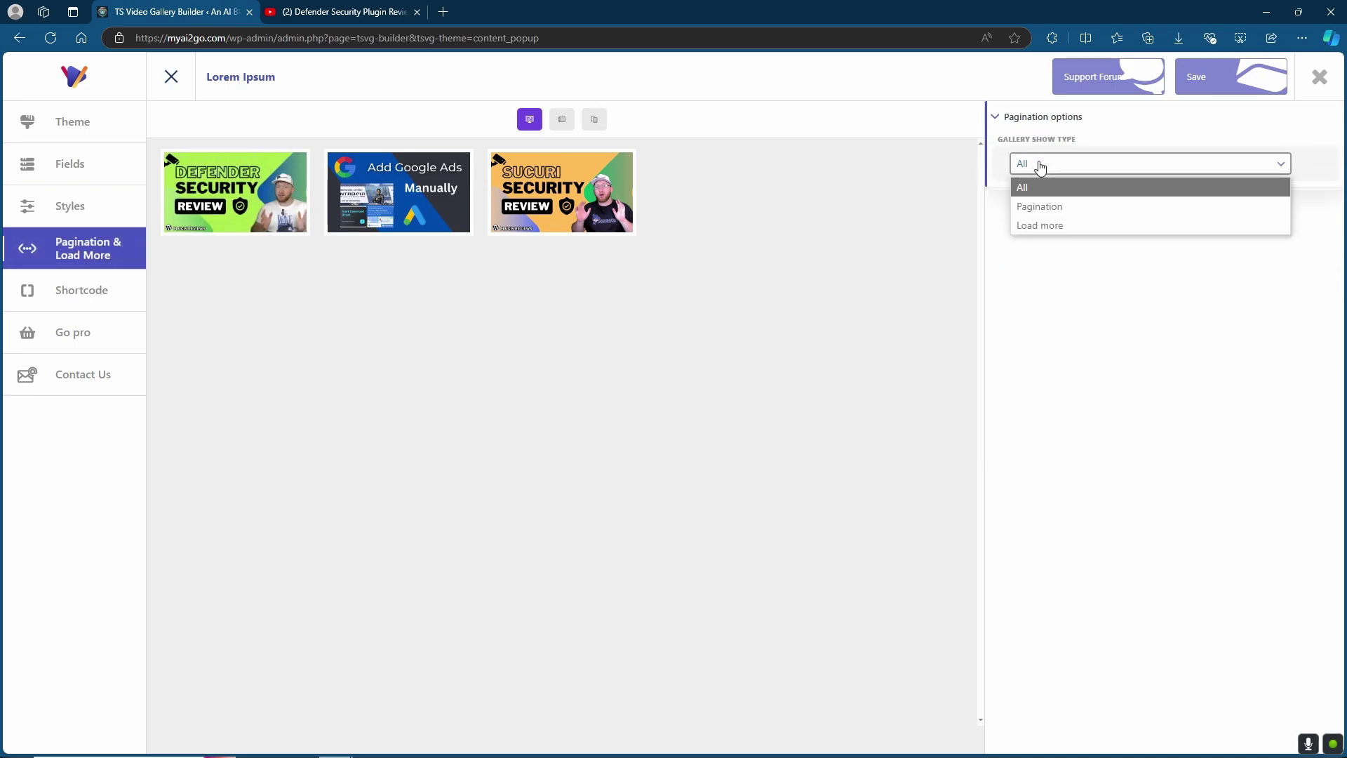
left_click(1039, 206)
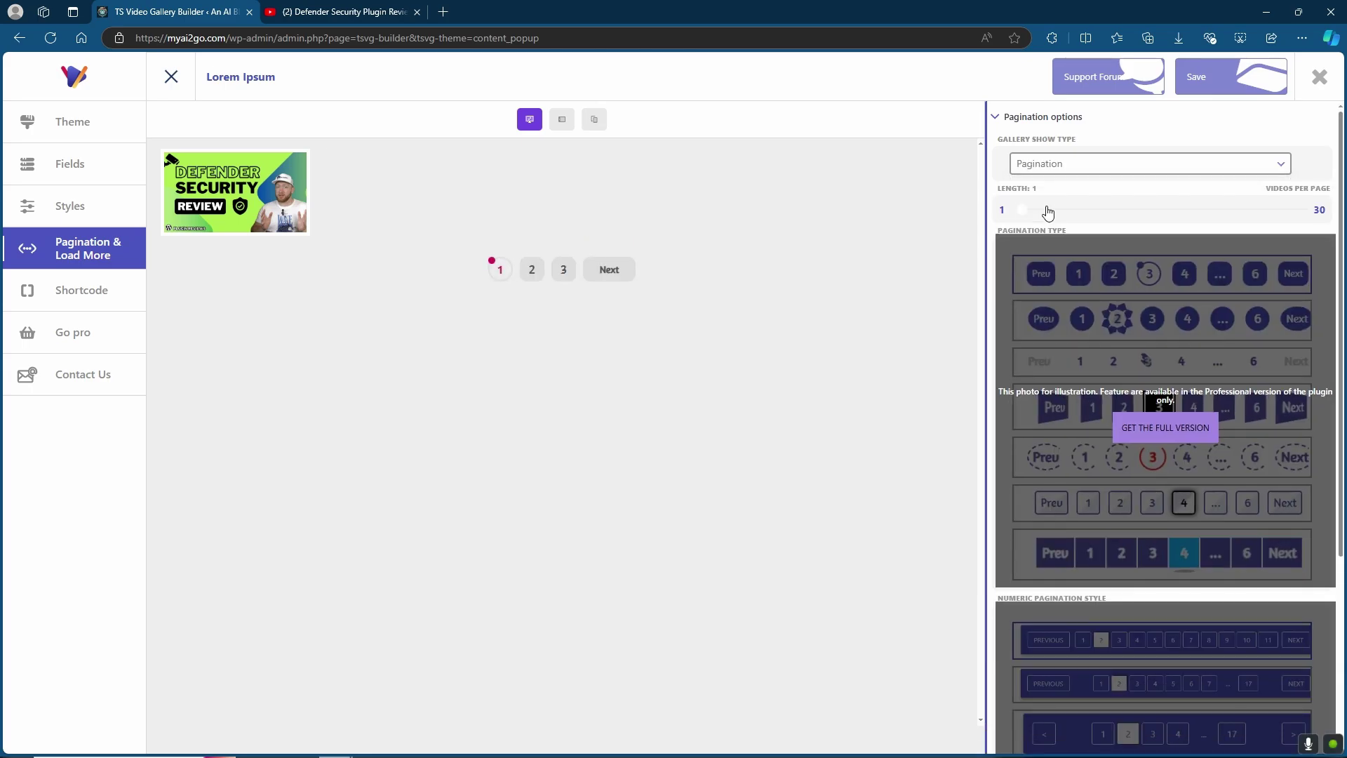
left_click(1072, 164)
left_click(1046, 223)
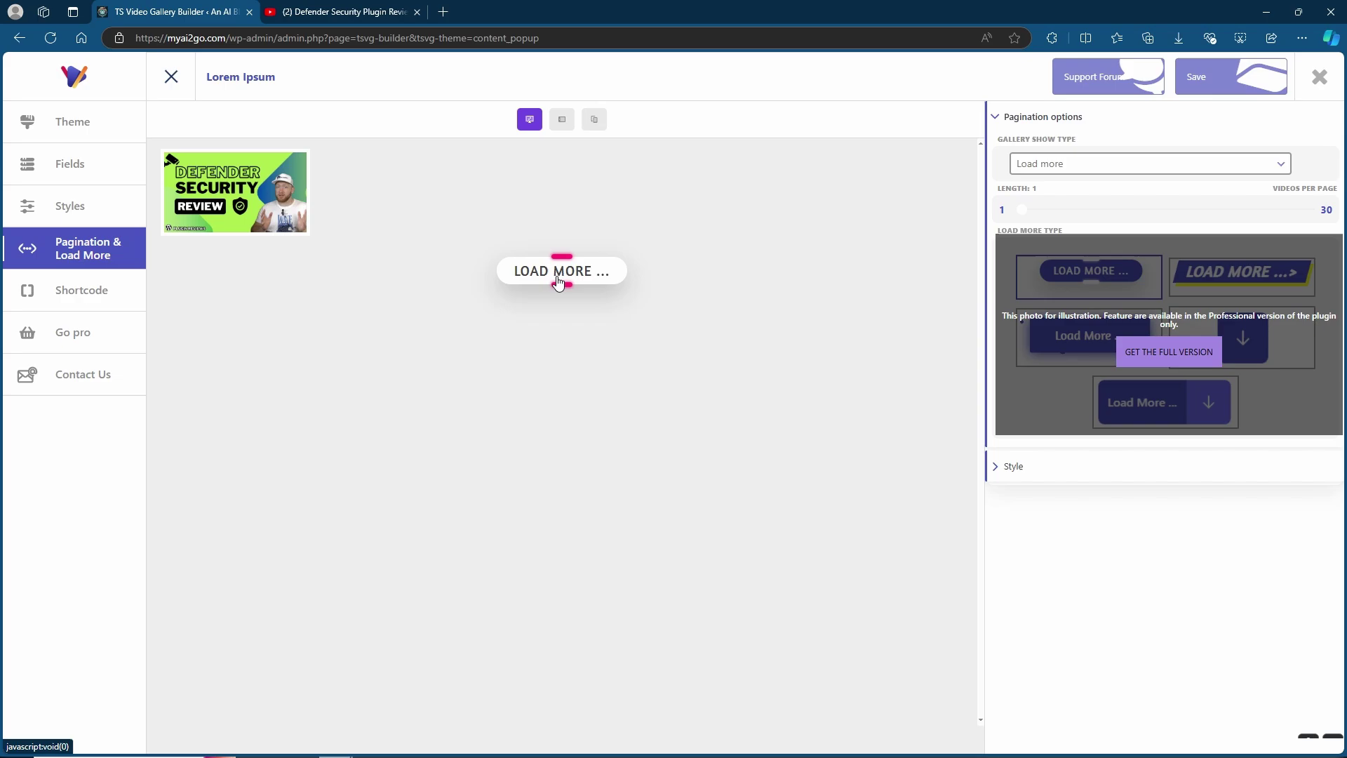
key("Up")
key("Up")
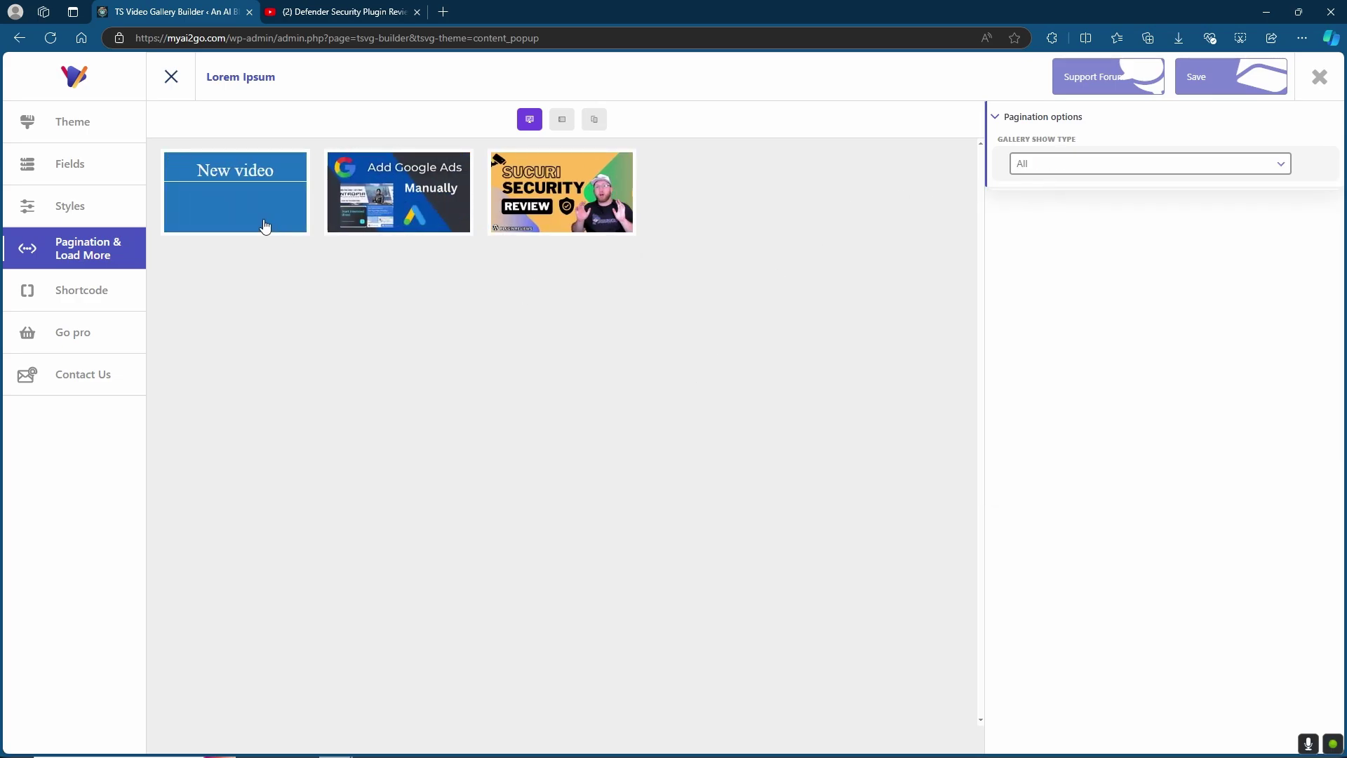
left_click(1207, 87)
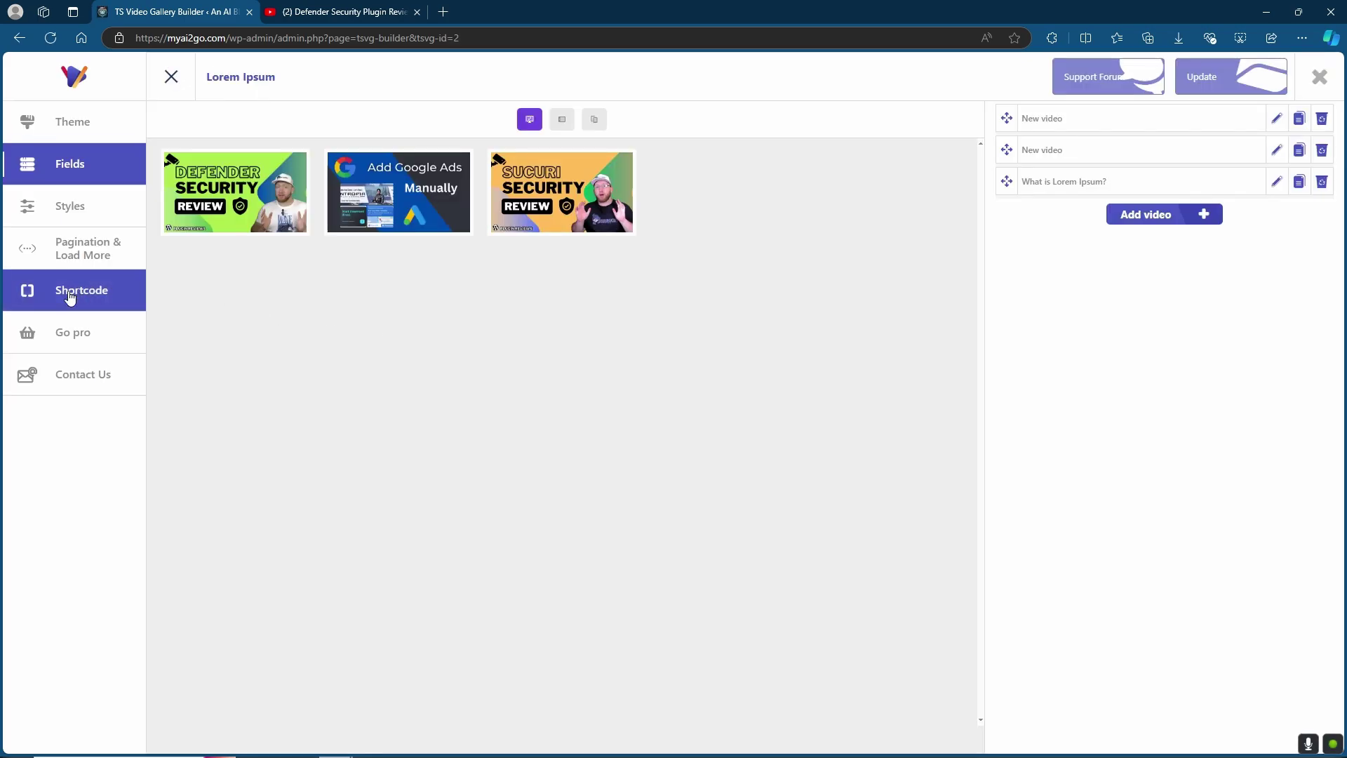
- Show the gallery's shortcode, [TS_Video_Gallery id="2"], in the Shortcode panel
left_click(69, 296)
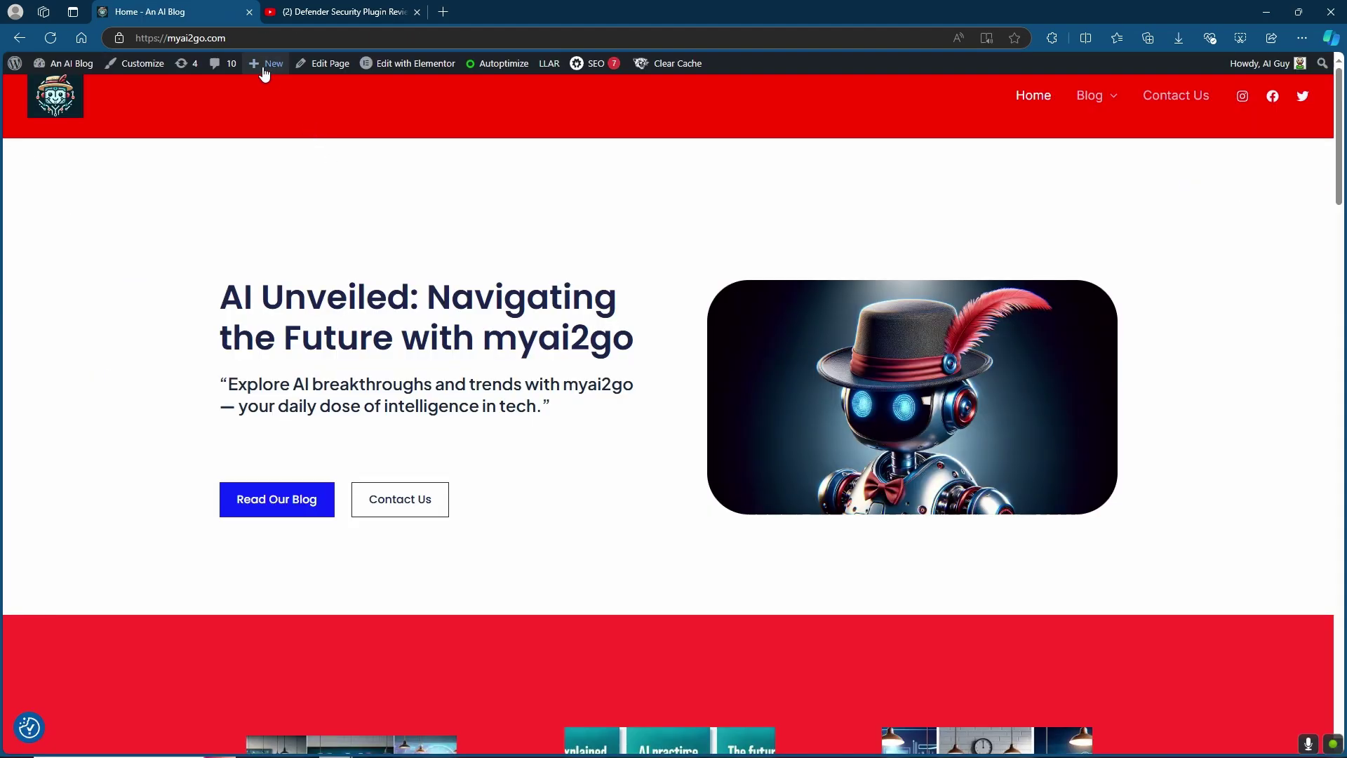
- Create a new page with a Shortcode block containing [TS_Video_Gallery id="2"], ready to preview
mouse_move(265, 65)
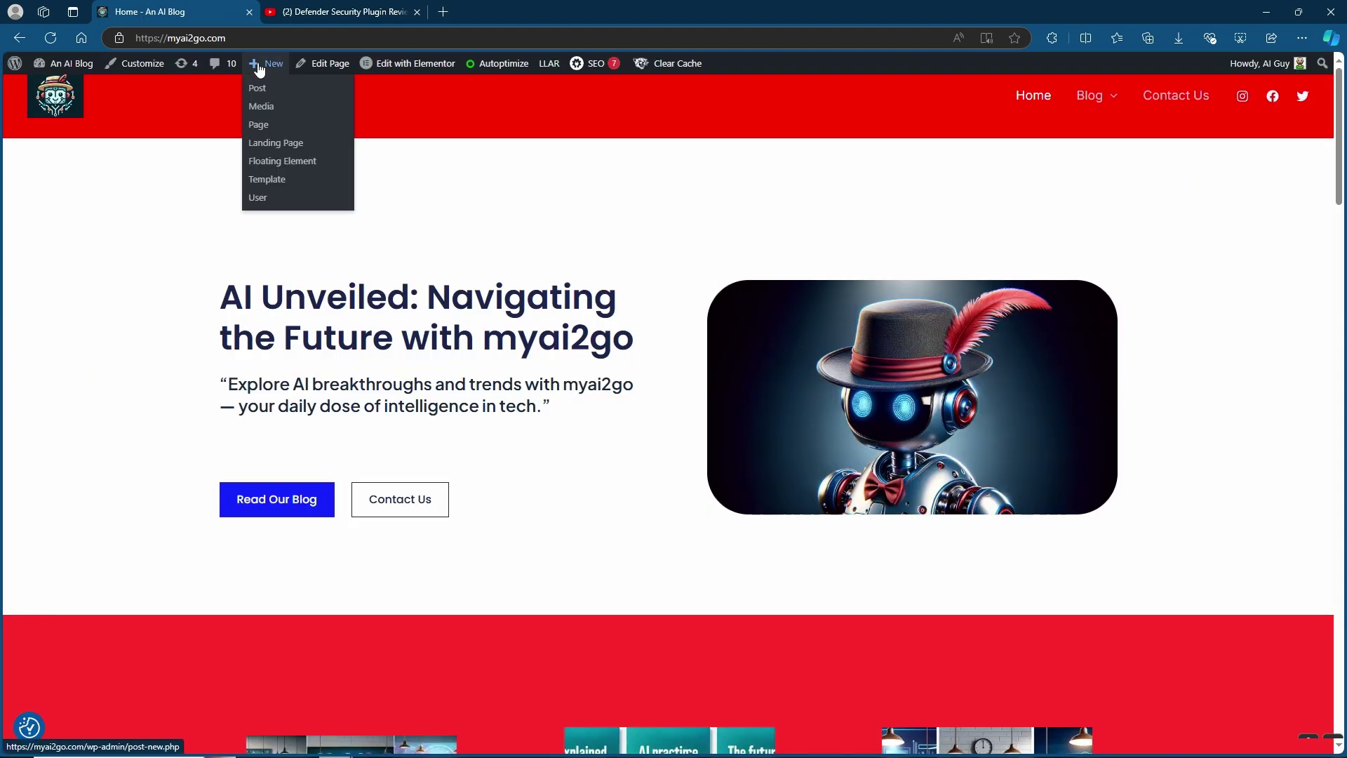
left_click(260, 128)
left_click(1100, 347)
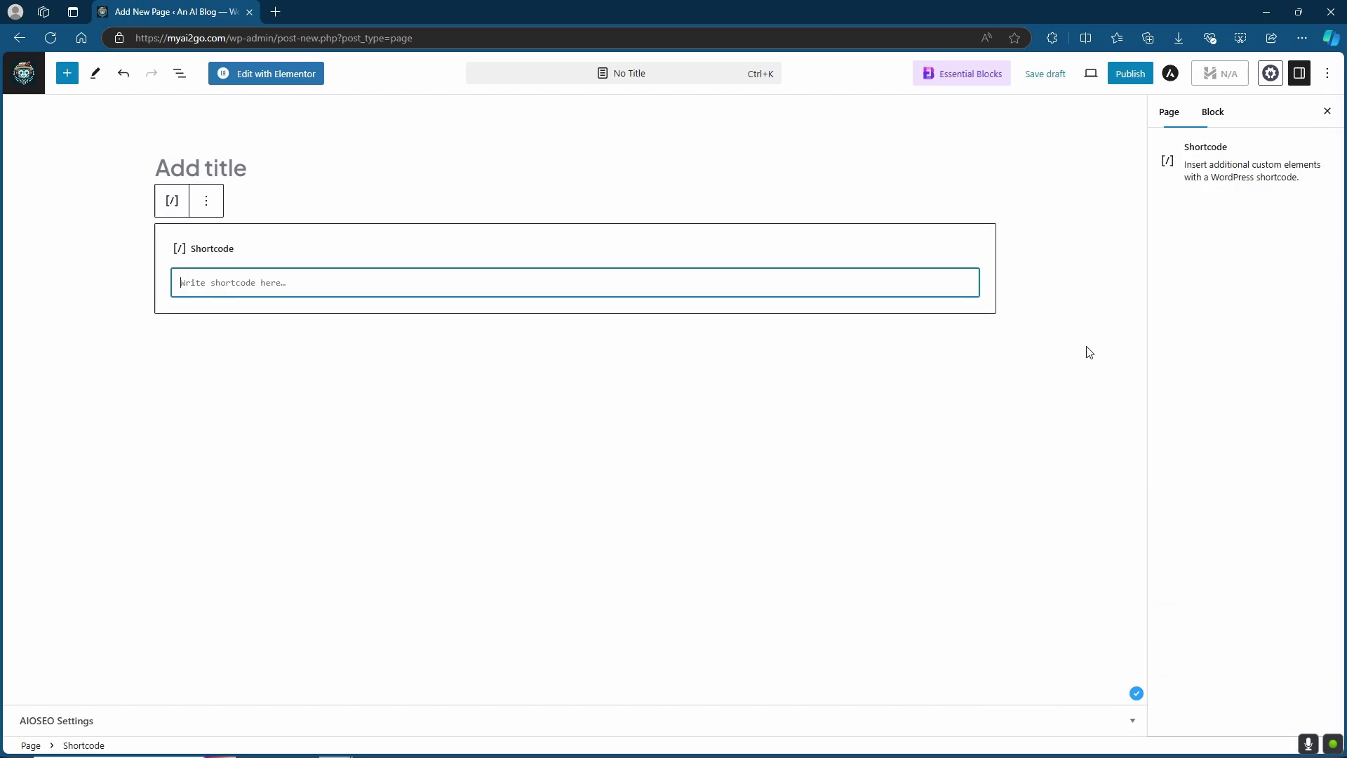
right_click(277, 283)
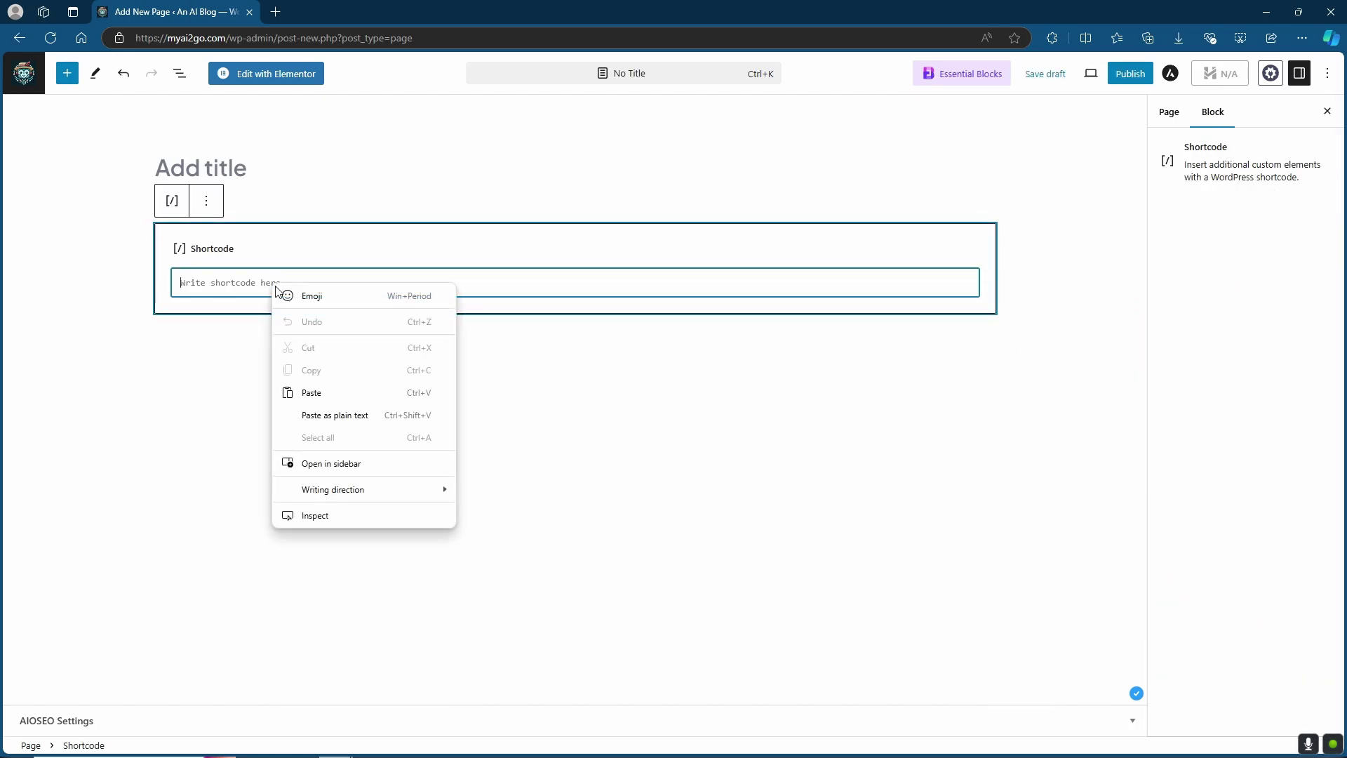
left_click(316, 391)
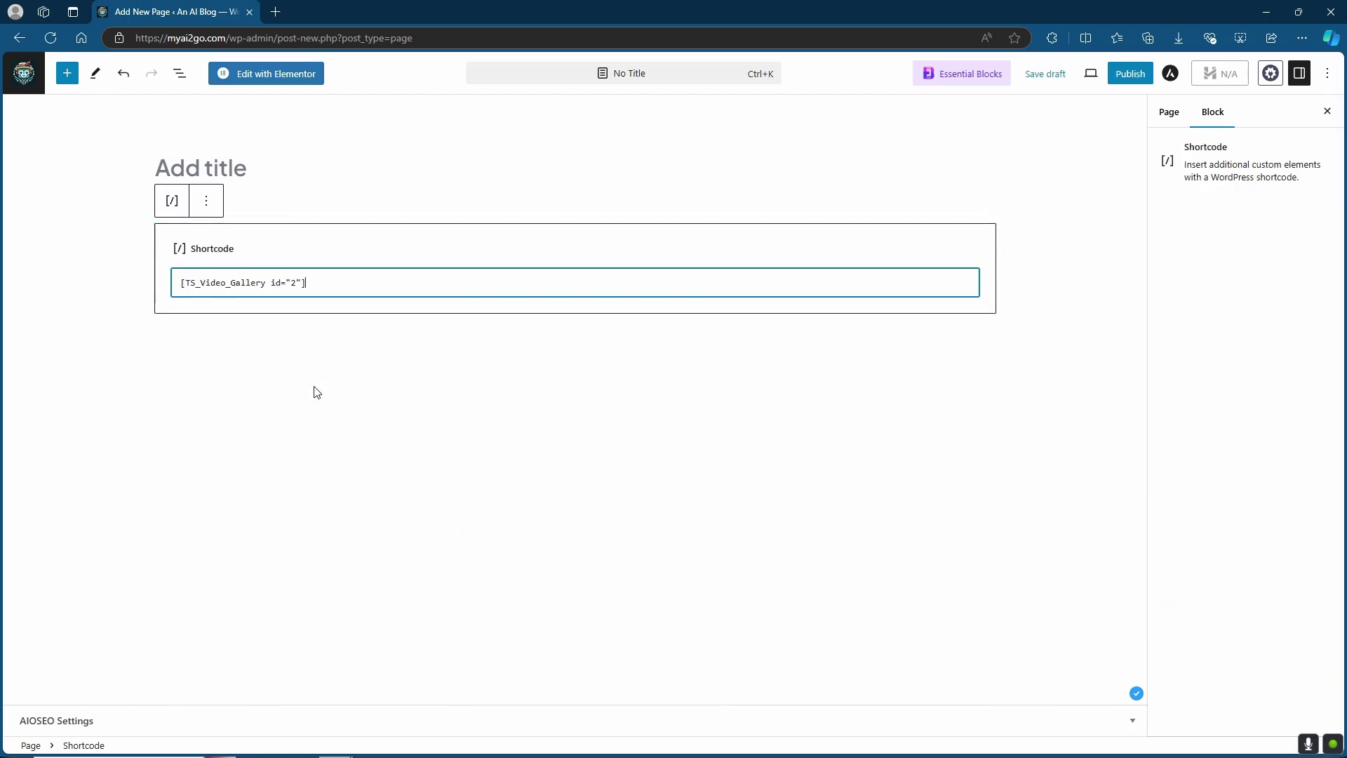
left_click(1091, 73)
- Preview the new page in a new tab and play the first video in its popup
left_click(1010, 198)
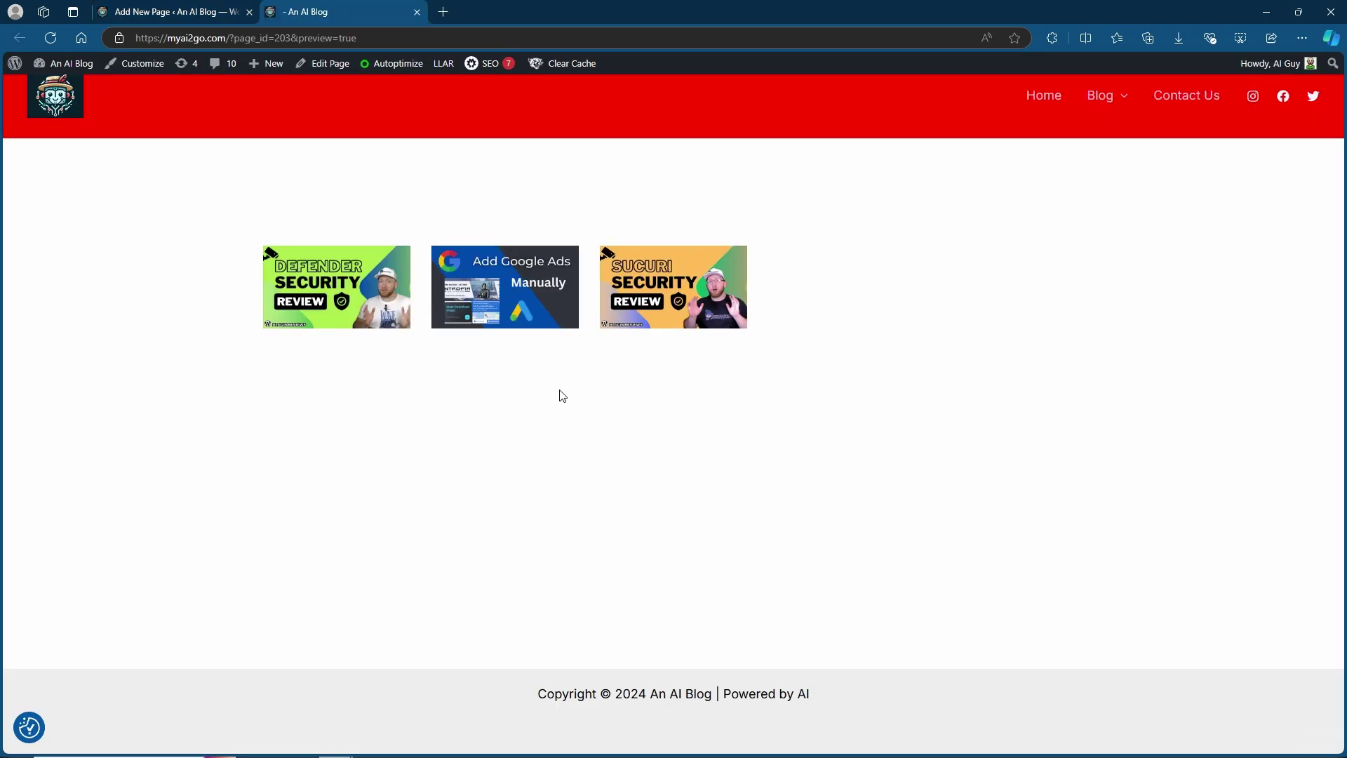
left_click(356, 300)
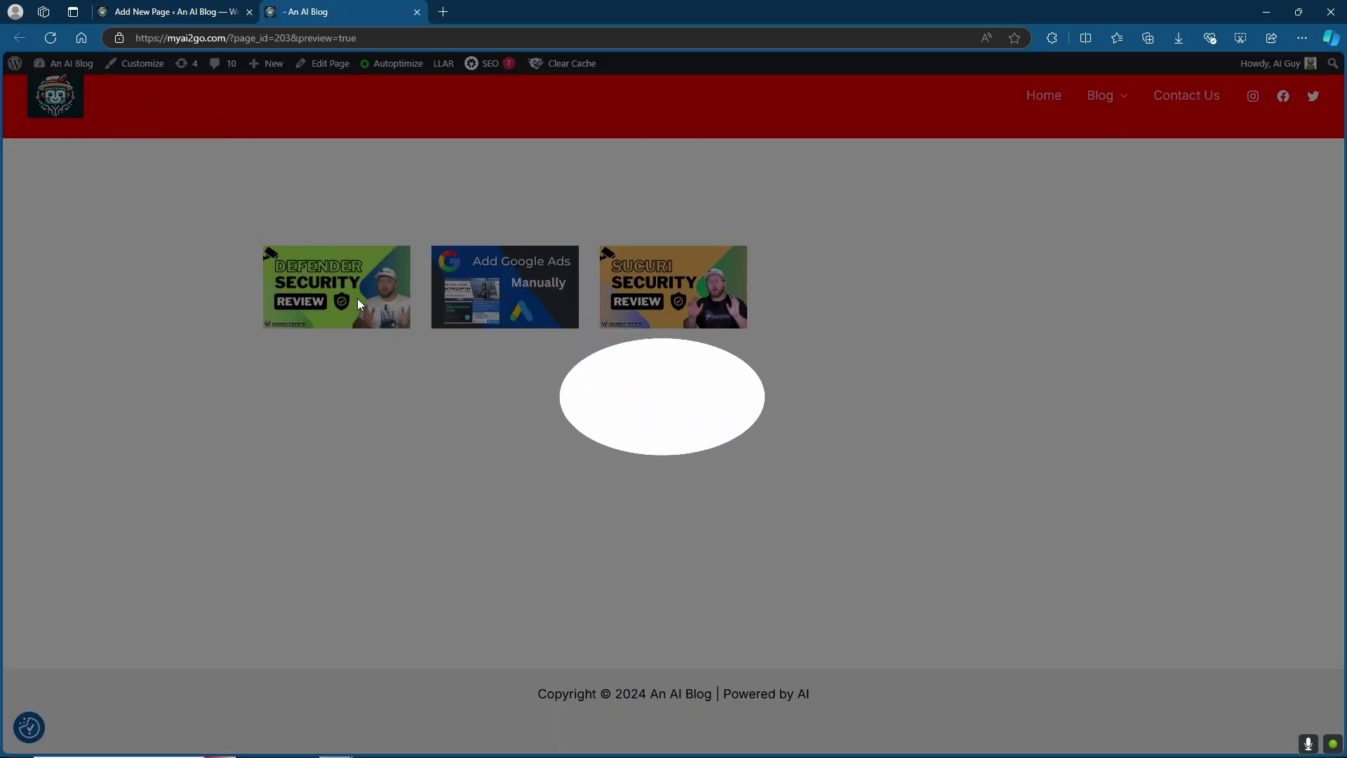
left_click(473, 411)
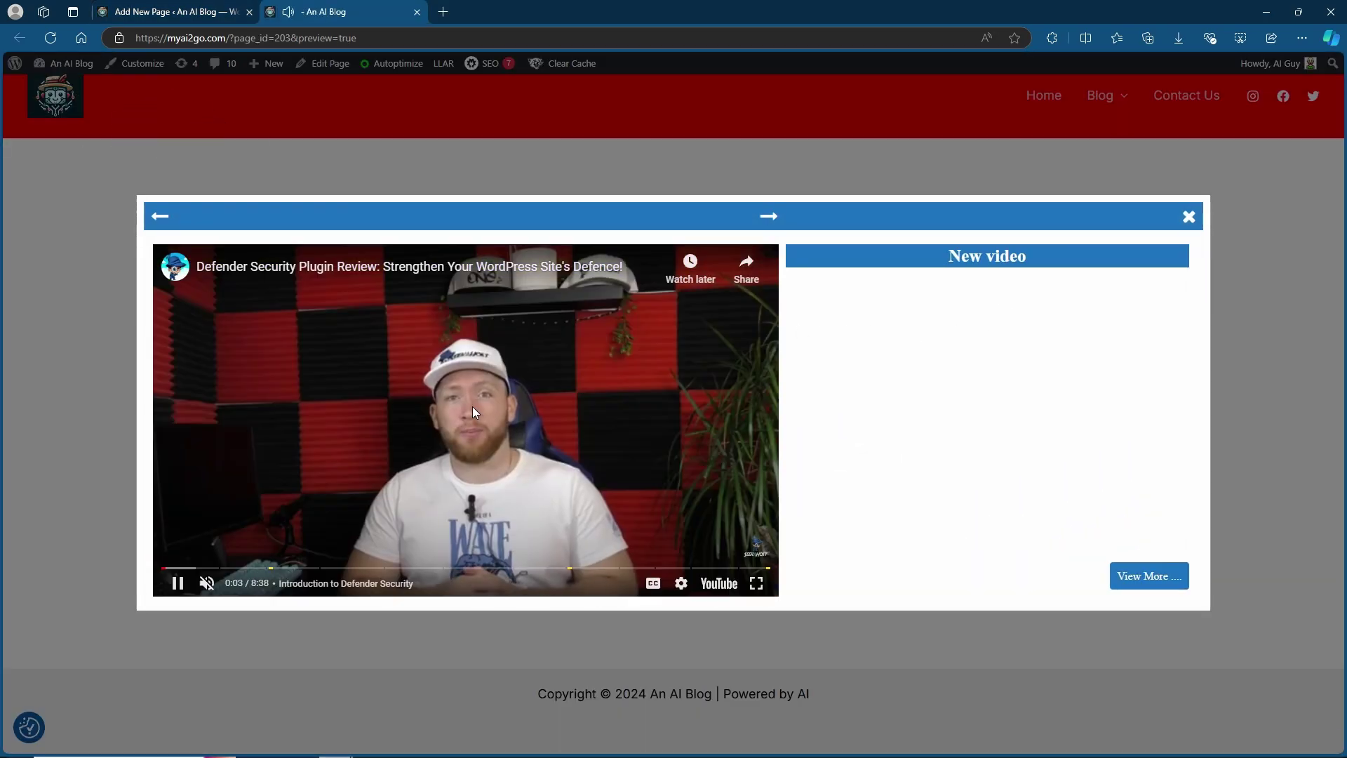
key("Escape")
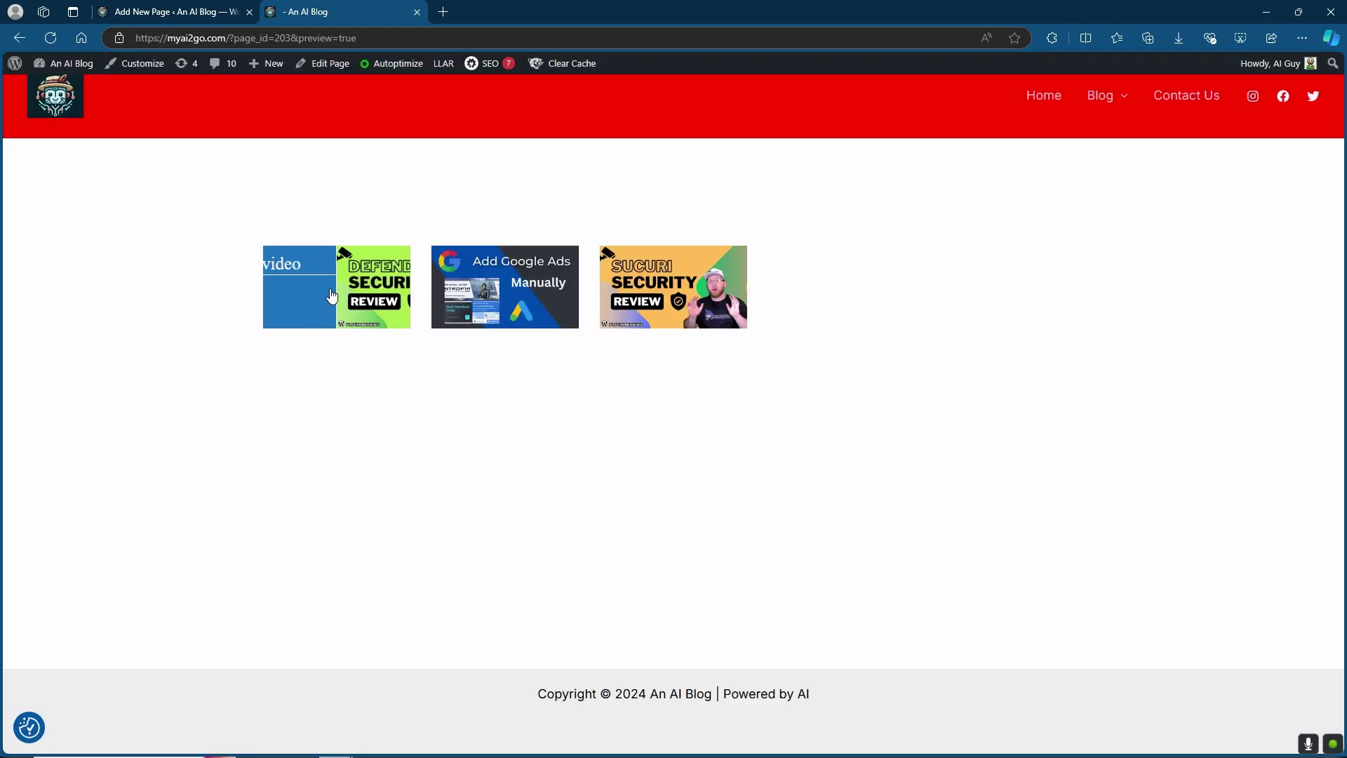
left_click(330, 283)
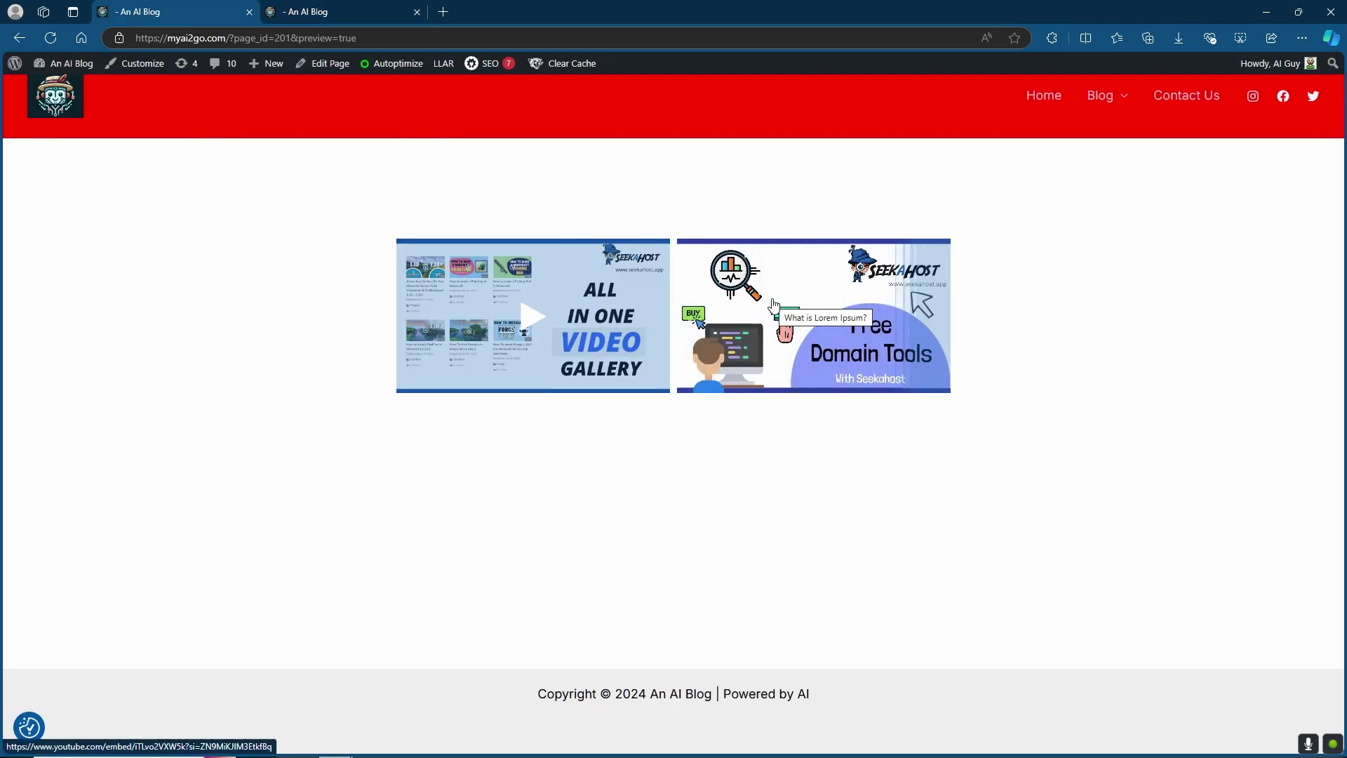
- Back on the earlier two-video preview page, open the second video's popup
left_click(305, 16)
left_click(157, 14)
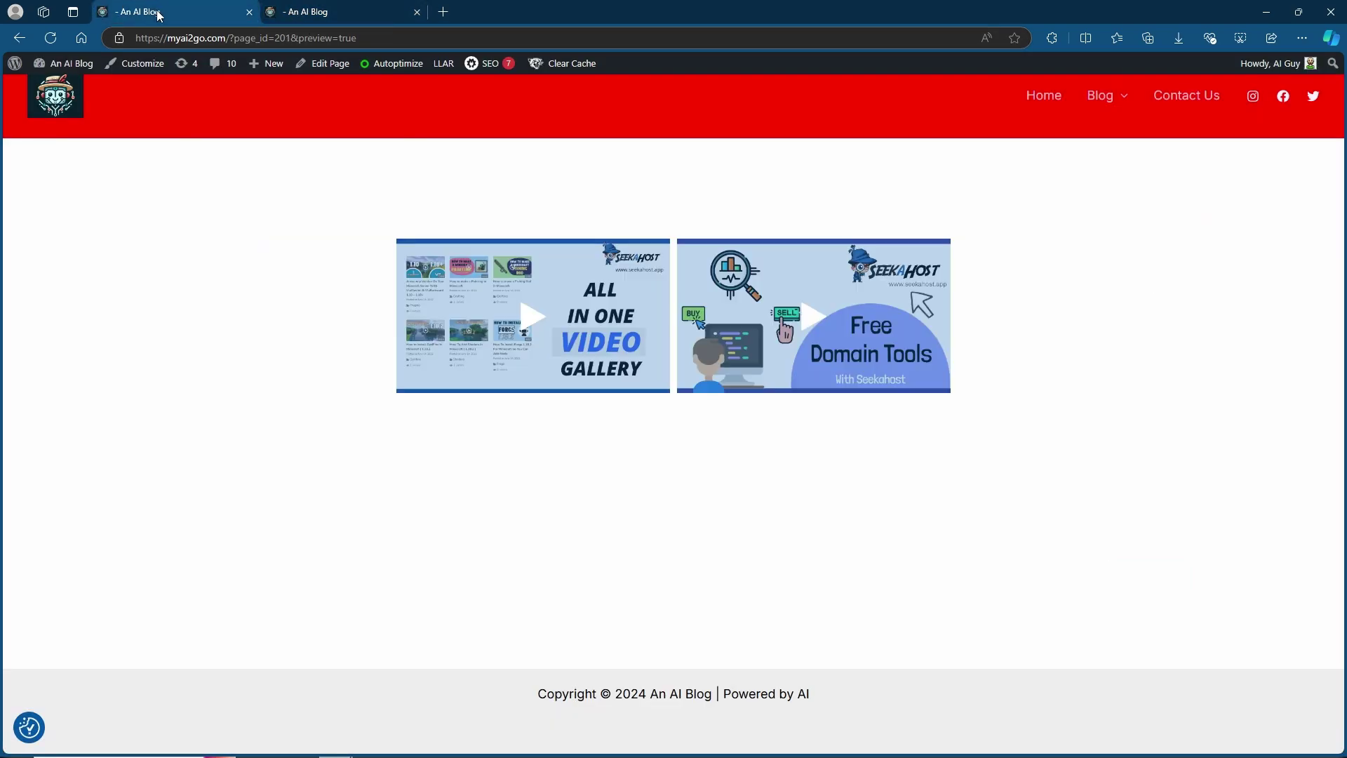
left_click(781, 306)
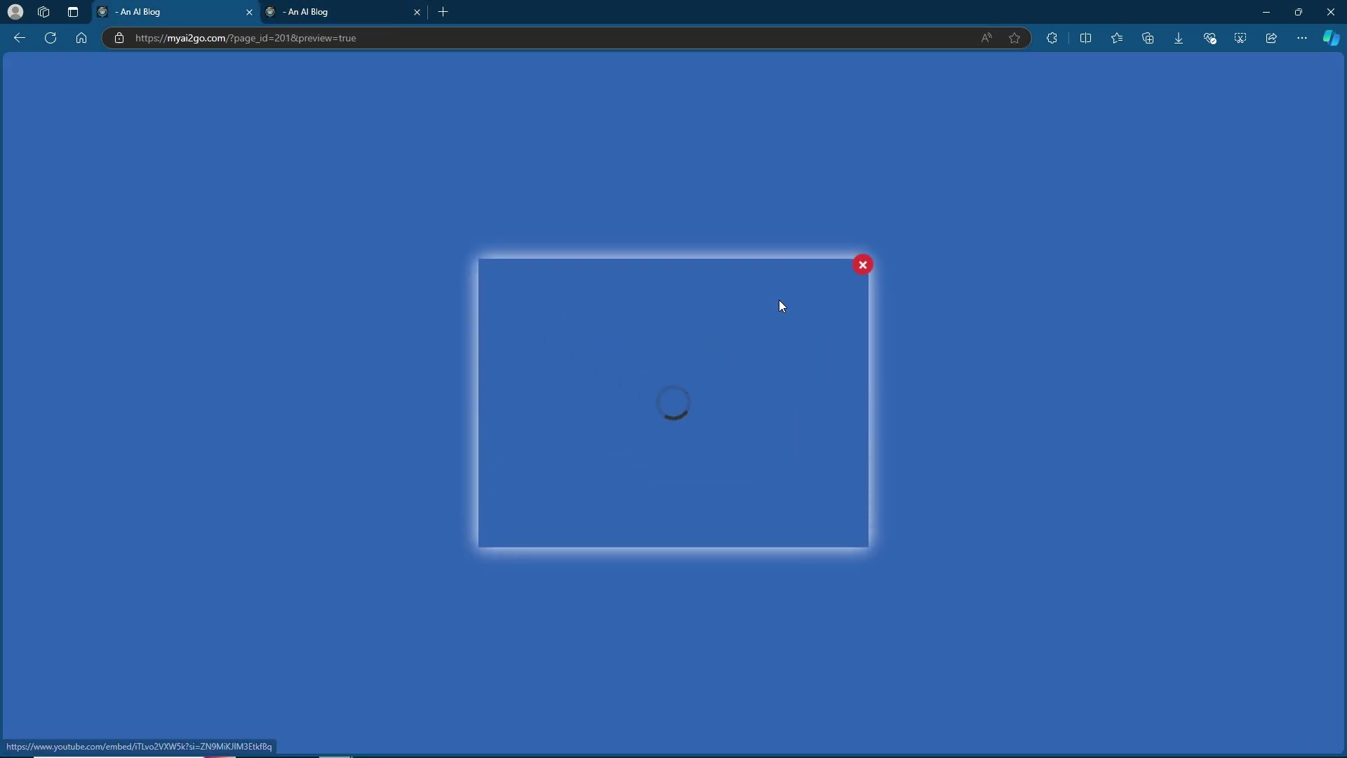